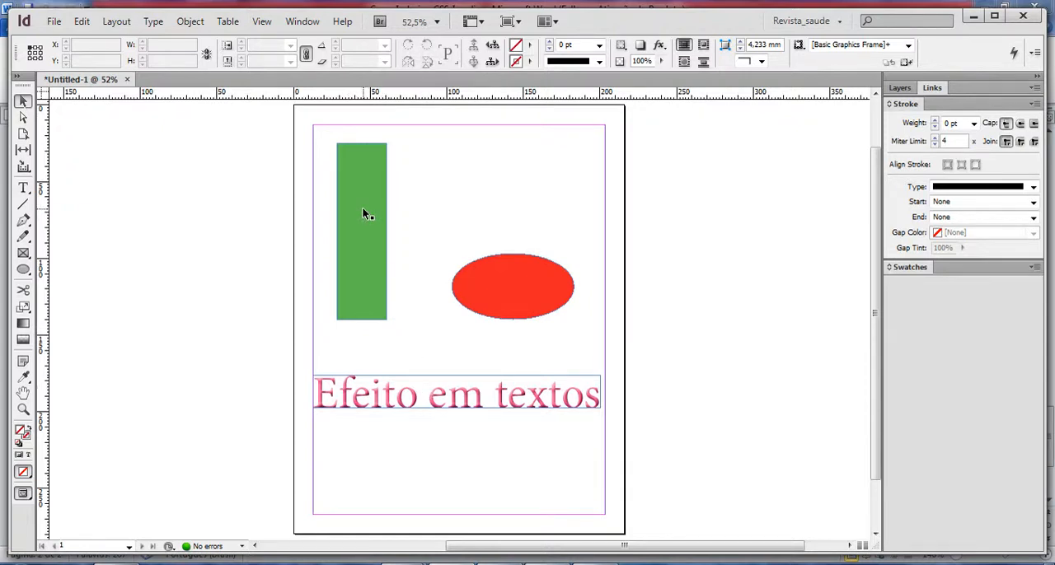
Open the transparency effect settings for the green rectangle.
{"action": "left_click", "coordinate": [364, 211]}
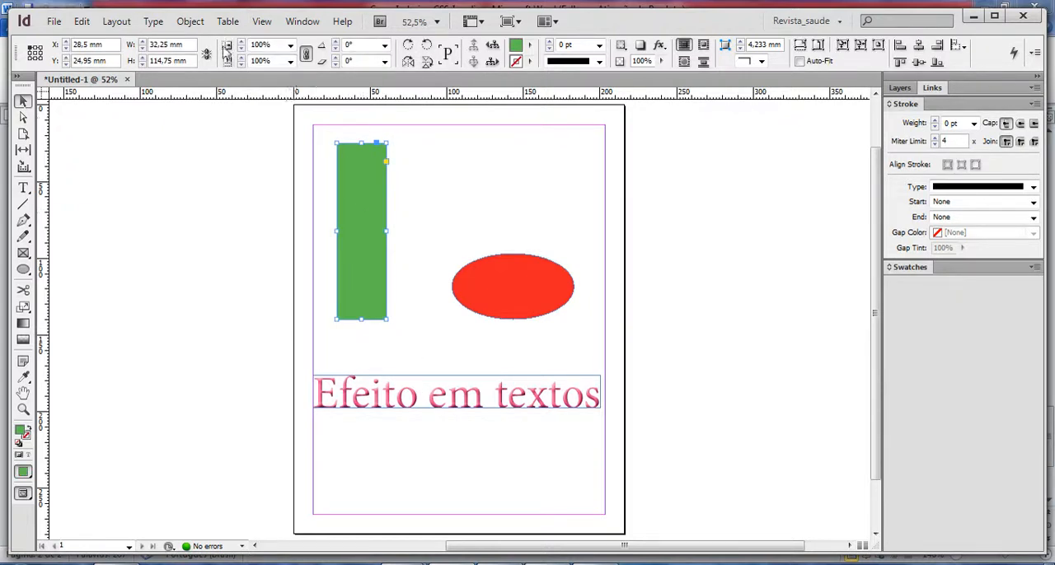
{"action": "left_click", "coordinate": [190, 23]}
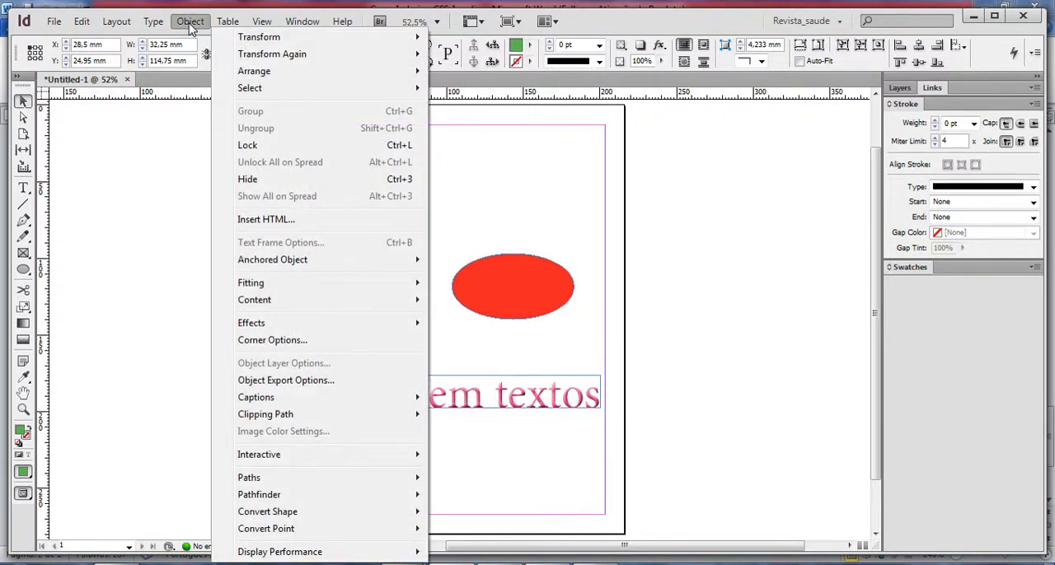
{"action": "mouse_move", "coordinate": [312, 328]}
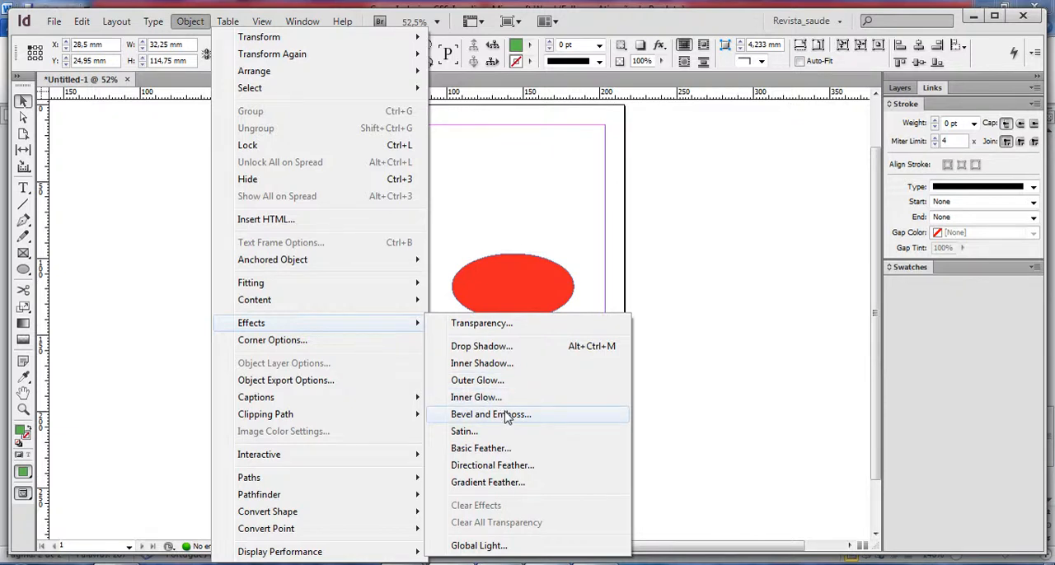
{"action": "left_click", "coordinate": [489, 328]}
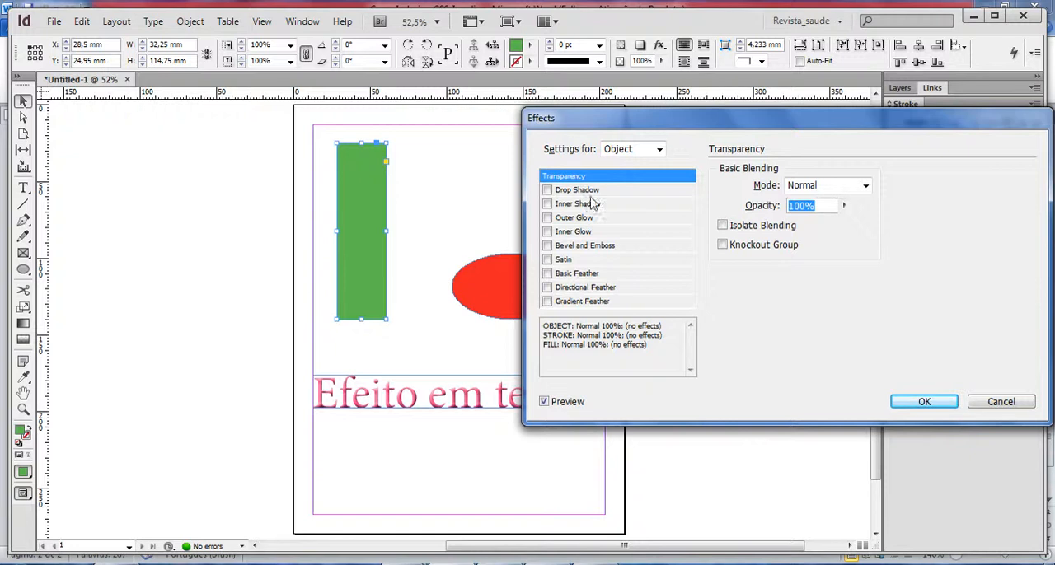
Switch the effect settings target to Stroke and Fill, and return it to Object.
{"action": "left_click", "coordinate": [660, 151]}
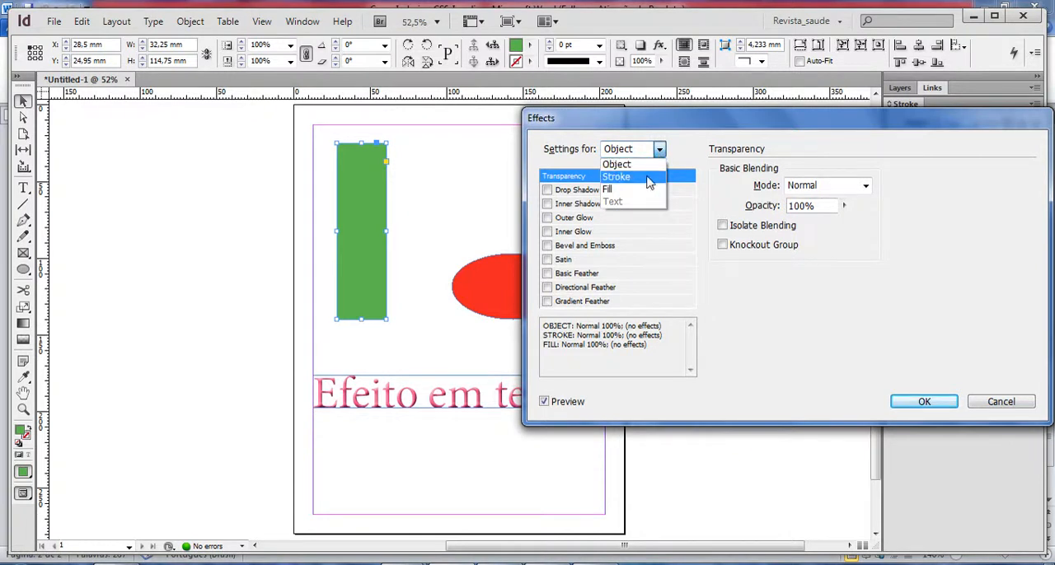
{"action": "left_click", "coordinate": [648, 179]}
{"action": "left_click", "coordinate": [660, 149]}
{"action": "left_click", "coordinate": [645, 191]}
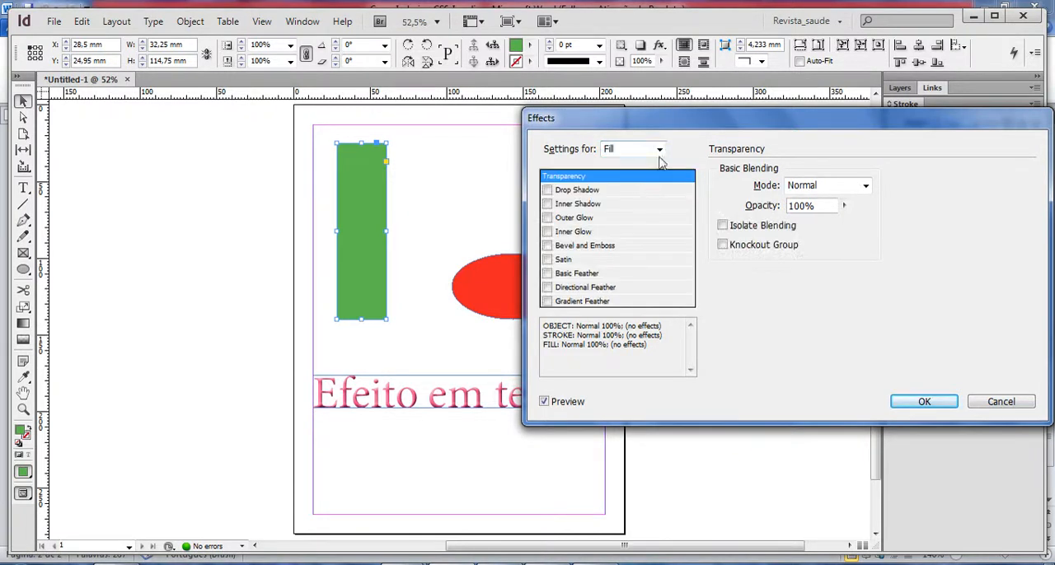
{"action": "left_click", "coordinate": [660, 150]}
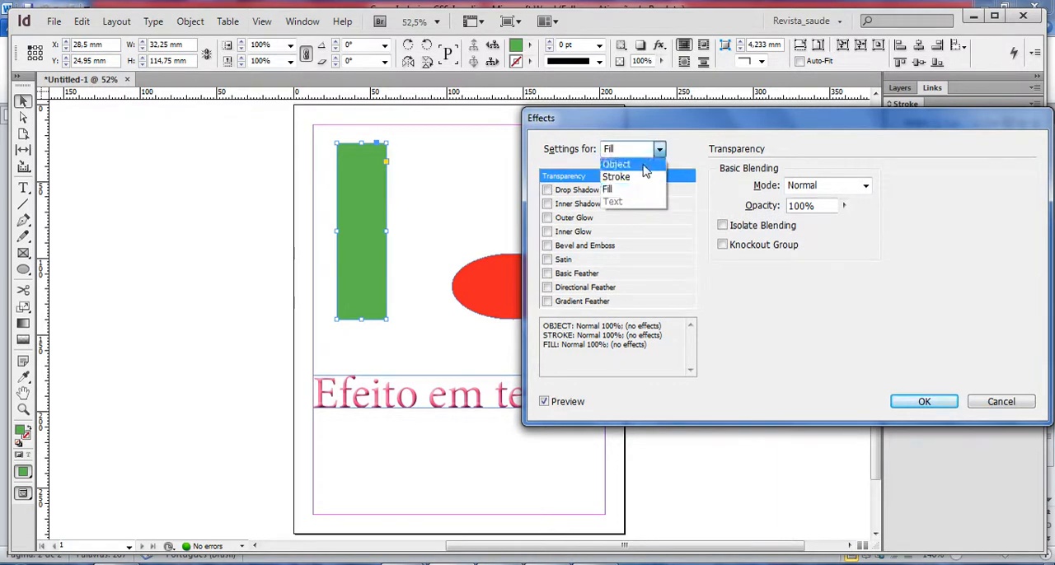
{"action": "left_click", "coordinate": [643, 166]}
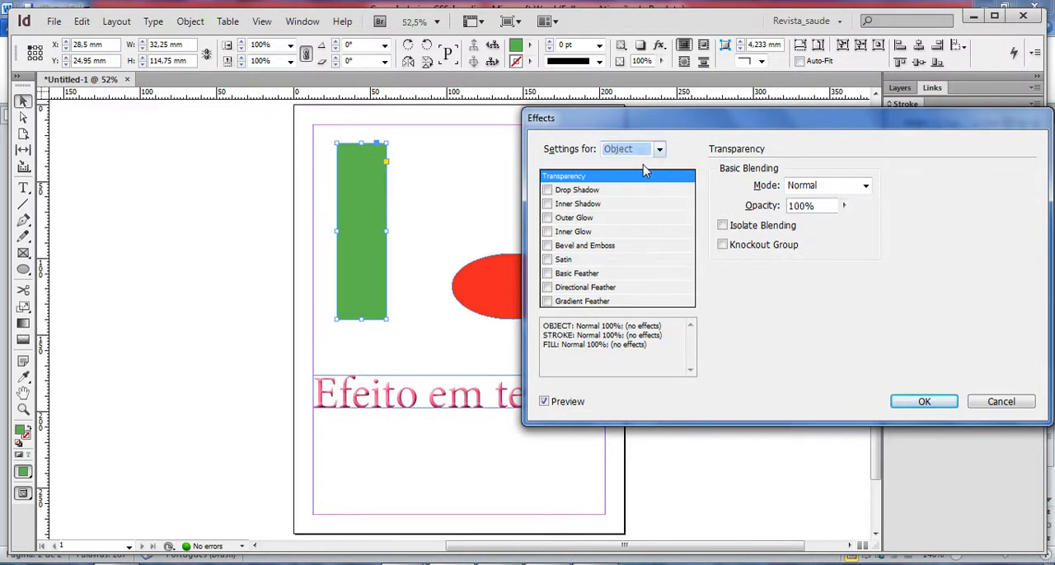
Add a drop shadow to the green rectangle with an X offset of 7 mm and a Y offset of 4 mm.
{"action": "left_click", "coordinate": [582, 190]}
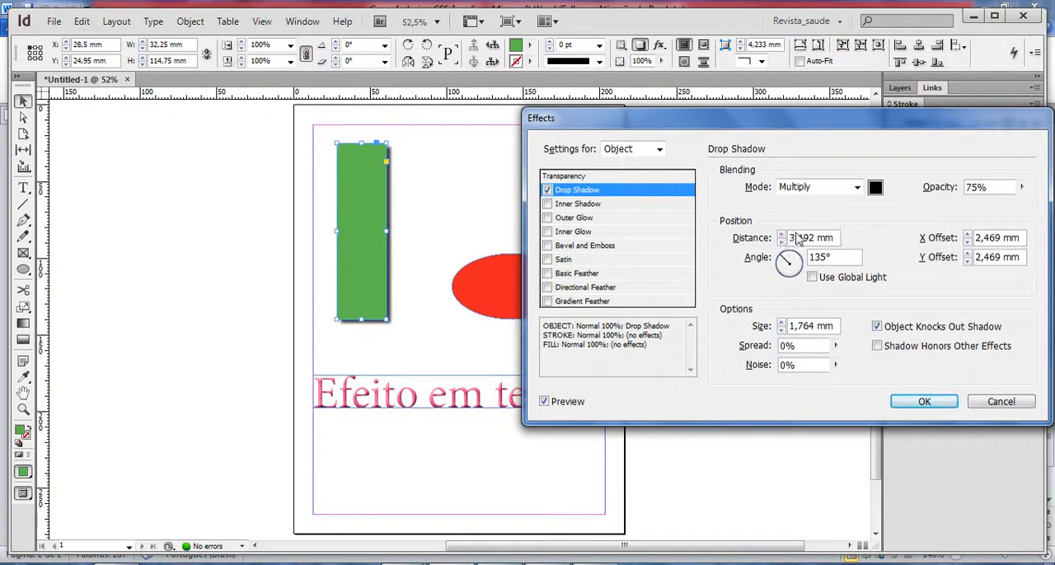
{"action": "double_click", "coordinate": [985, 238]}
{"action": "type", "text": "7"}
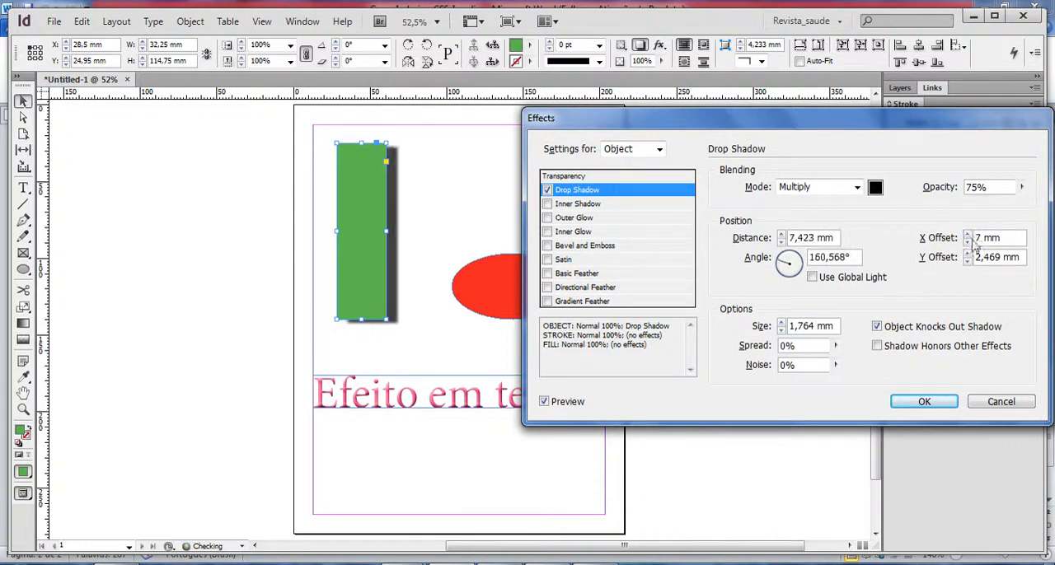
{"action": "left_click", "coordinate": [967, 254]}
{"action": "left_click", "coordinate": [967, 254]}
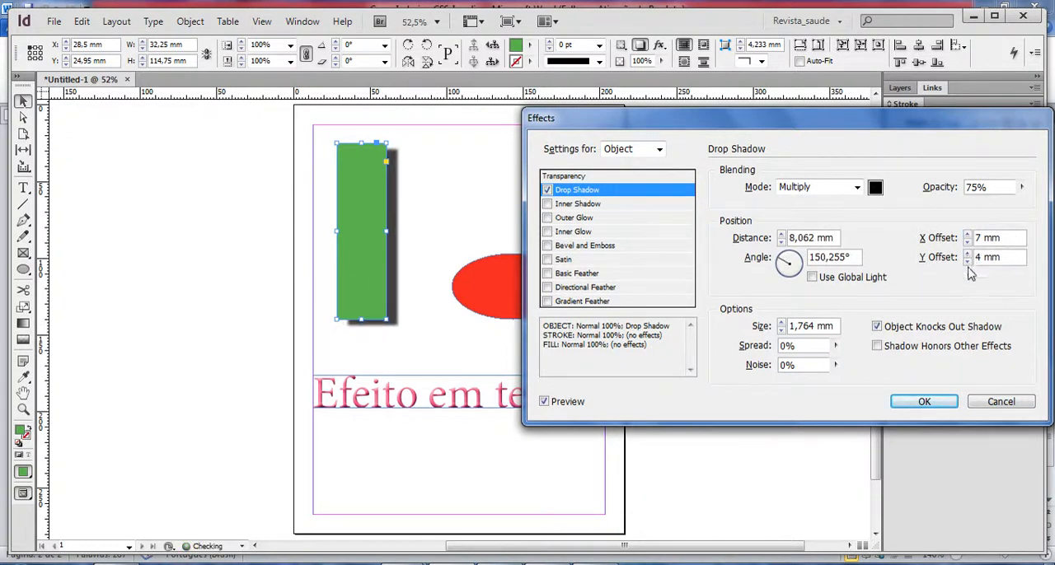
Reduce the drop shadow's offsets to 4 mm in X and 3 mm in Y.
{"action": "left_click", "coordinate": [967, 254]}
{"action": "left_click", "coordinate": [967, 254]}
{"action": "left_click", "coordinate": [968, 260]}
{"action": "left_click", "coordinate": [968, 260]}
{"action": "left_click", "coordinate": [967, 241]}
{"action": "left_click", "coordinate": [967, 242]}
{"action": "left_click", "coordinate": [968, 242]}
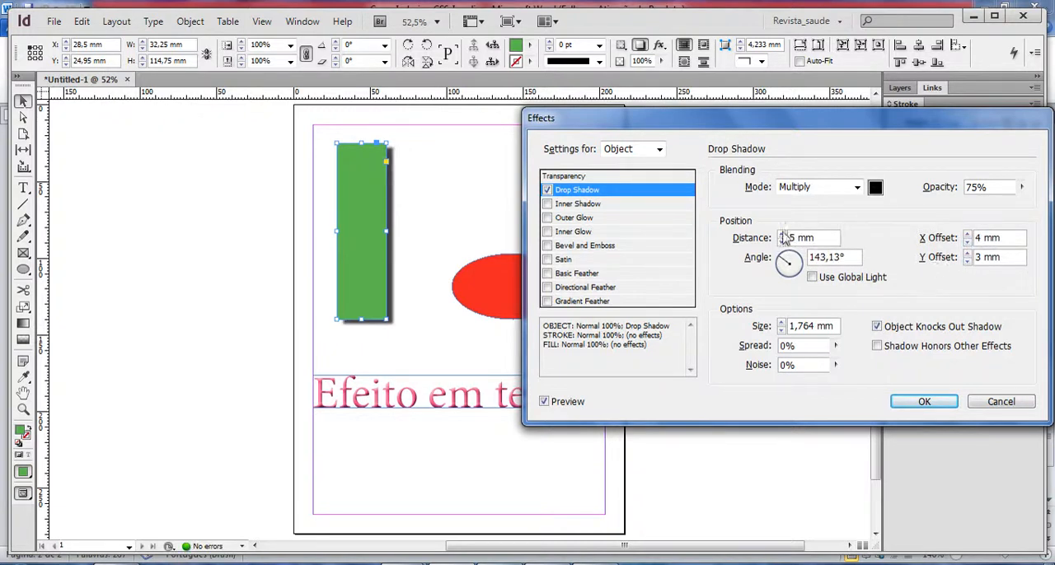
Set the drop shadow's distance to 9 mm and its angle to 11°.
{"action": "left_click", "coordinate": [782, 235]}
{"action": "left_click", "coordinate": [783, 235]}
{"action": "left_click", "coordinate": [782, 235]}
{"action": "left_click", "coordinate": [783, 235]}
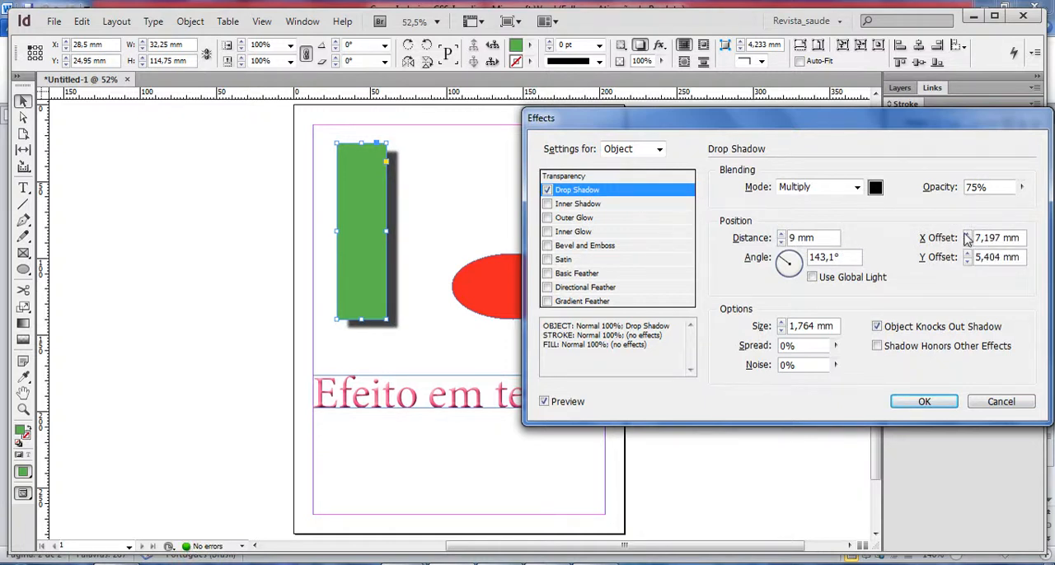
{"action": "mouse_move", "coordinate": [793, 268]}
{"action": "left_mouse_down"}
{"action": "mouse_move", "coordinate": [782, 257]}
{"action": "mouse_move", "coordinate": [806, 272]}
{"action": "mouse_move", "coordinate": [790, 252]}
{"action": "mouse_move", "coordinate": [798, 260]}
{"action": "left_mouse_up"}
Increase the drop shadow's size to 11 mm.
{"action": "left_click", "coordinate": [783, 322]}
{"action": "left_click", "coordinate": [783, 322]}
{"action": "left_click", "coordinate": [783, 322]}
{"action": "left_click", "coordinate": [783, 322]}
{"action": "left_click", "coordinate": [783, 322]}
{"action": "left_click", "coordinate": [783, 323]}
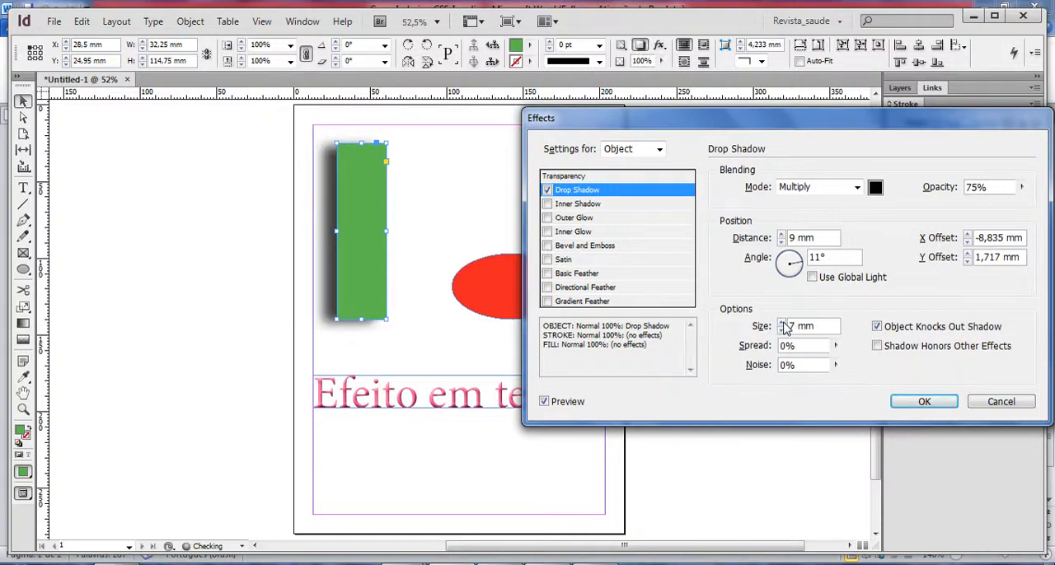
{"action": "left_click", "coordinate": [783, 322]}
{"action": "left_click", "coordinate": [782, 322]}
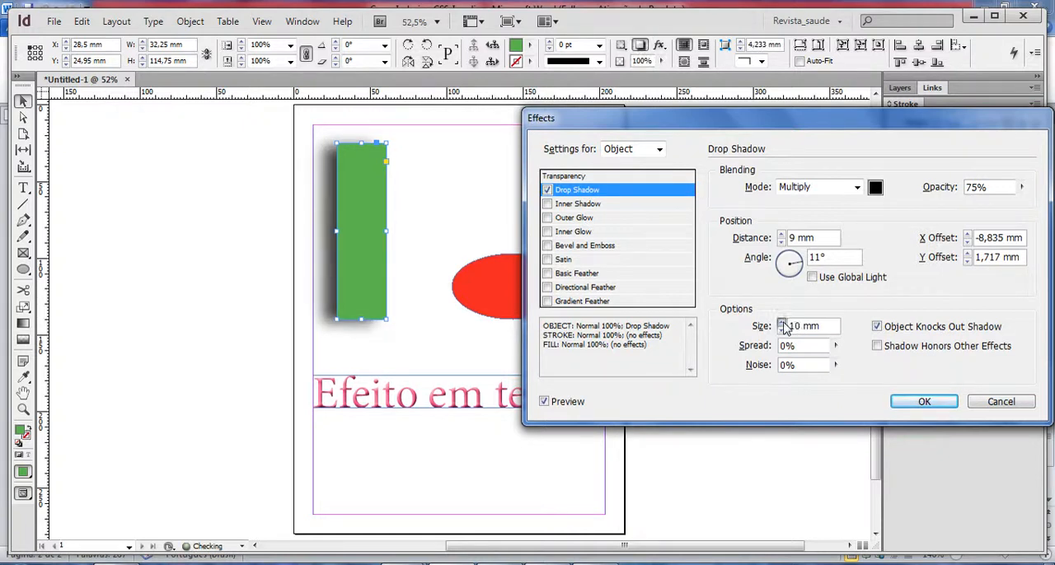
{"action": "left_click", "coordinate": [782, 322]}
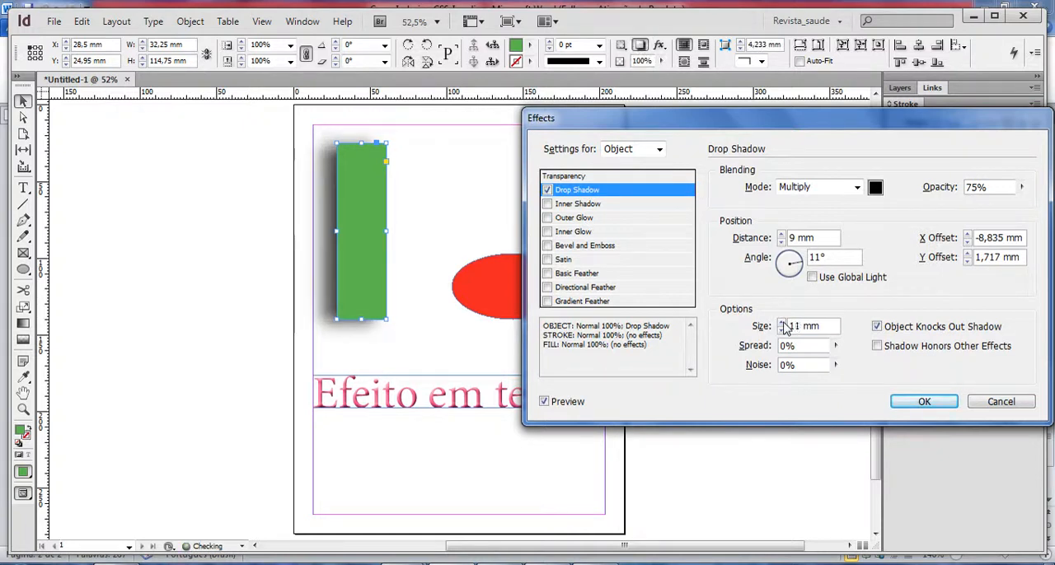
Set the drop shadow's spread to 18% and its noise to 12%.
{"action": "left_click", "coordinate": [835, 345]}
{"action": "left_click_drag", "start_coordinate": [837, 364], "coordinate": [847, 386]}
{"action": "left_click", "coordinate": [835, 365]}
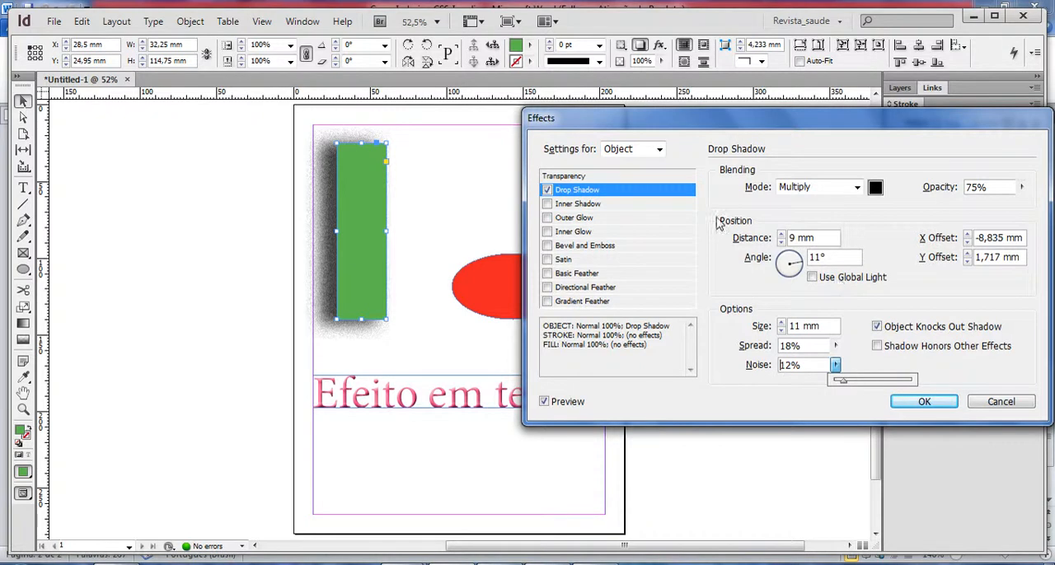
Change the drop shadow's colour to the magenta swatch C=0 M=100 Y=0 K=0.
{"action": "left_click", "coordinate": [875, 188]}
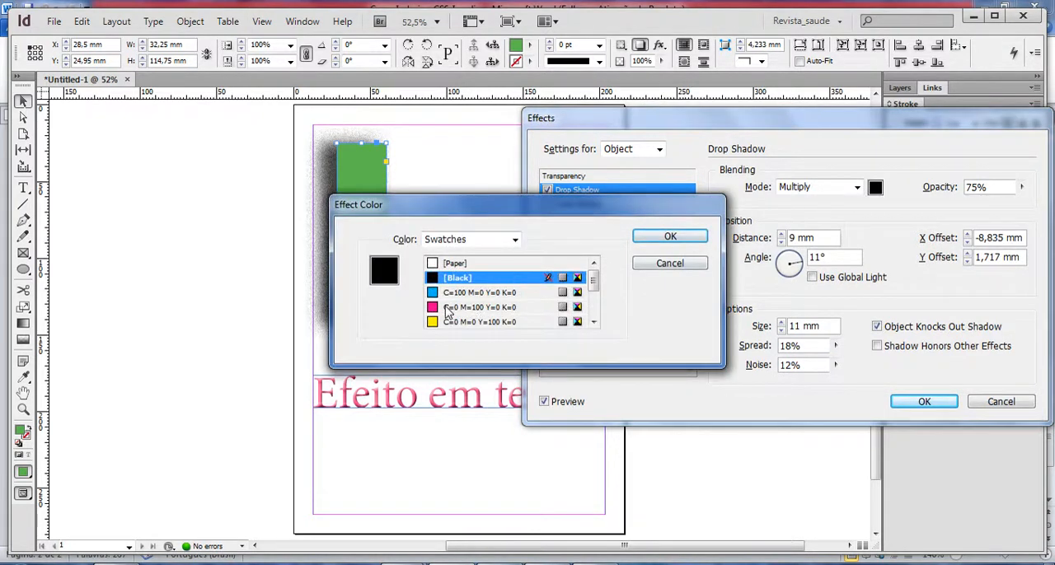
{"action": "left_click", "coordinate": [471, 307]}
{"action": "left_click", "coordinate": [670, 237]}
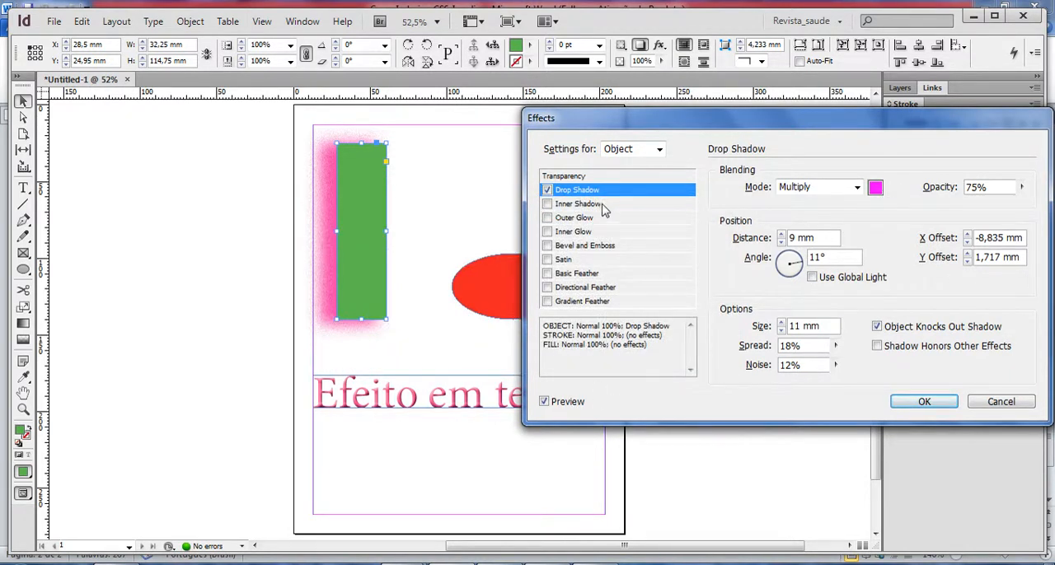
Replace the rectangle's drop shadow with an inner shadow at a distance of 5 mm.
{"action": "left_click", "coordinate": [548, 191]}
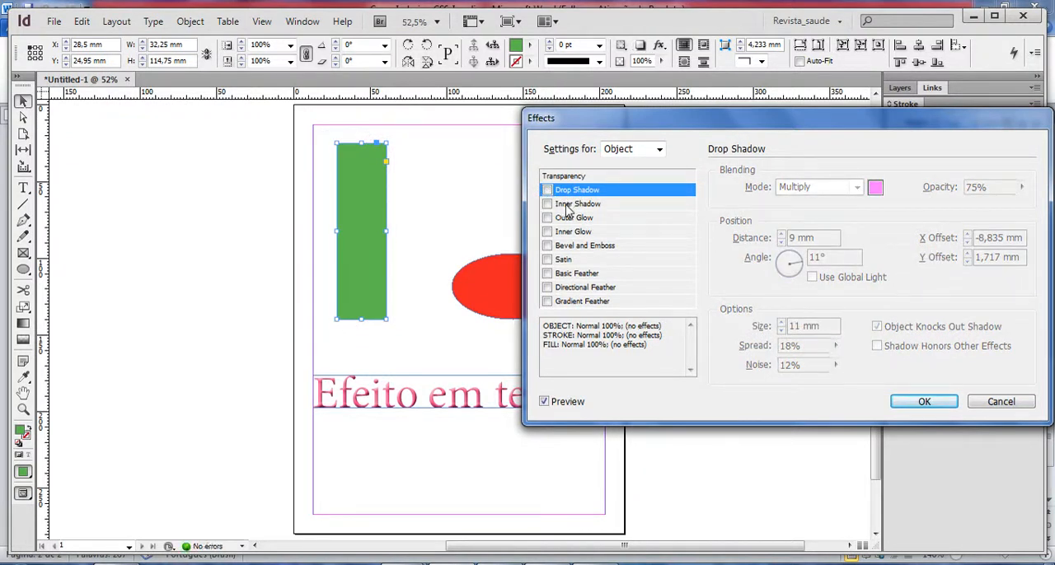
{"action": "left_click", "coordinate": [565, 206]}
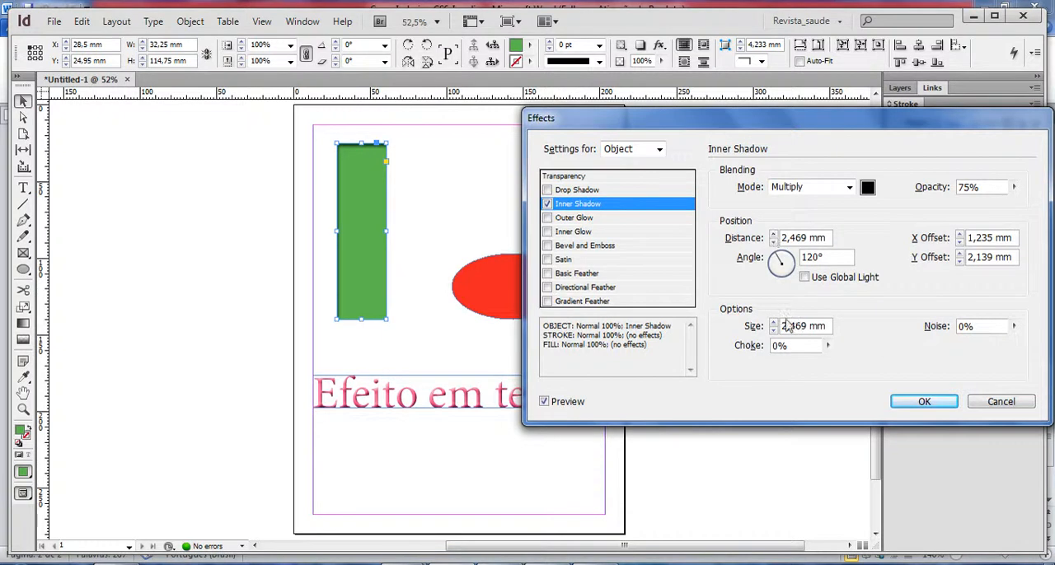
{"action": "left_click", "coordinate": [774, 234]}
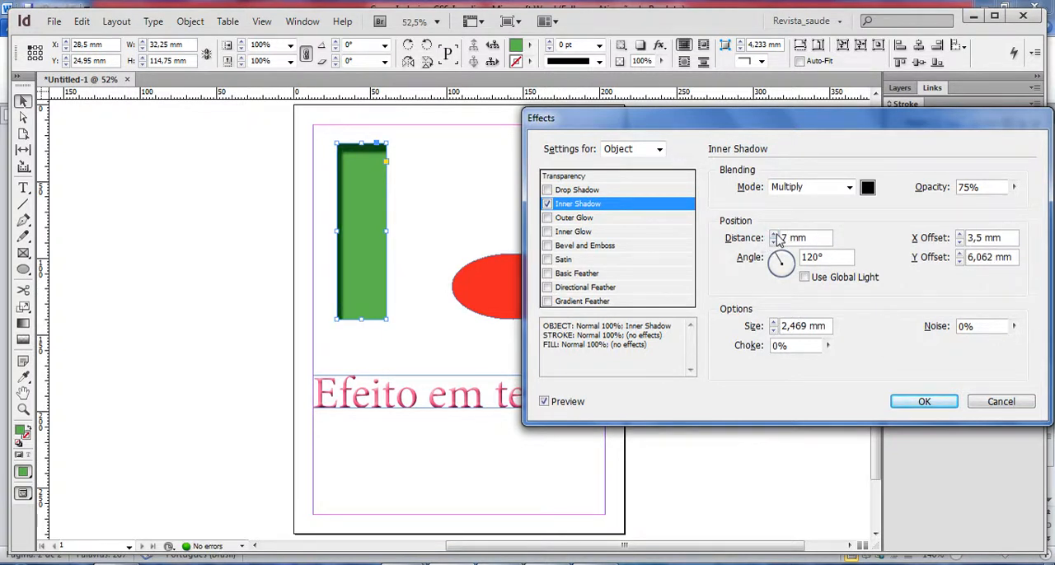
{"action": "left_click", "coordinate": [774, 241]}
{"action": "left_click", "coordinate": [774, 241]}
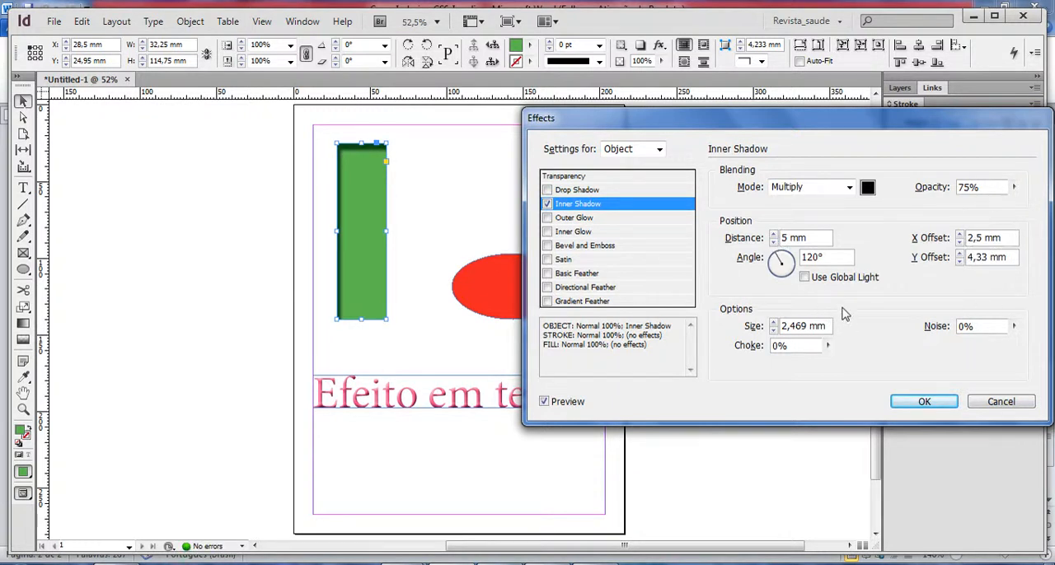
Replace the inner shadow with an outer glow in the magenta swatch C=0 M=100 Y=0 K=0.
{"action": "left_click", "coordinate": [547, 204]}
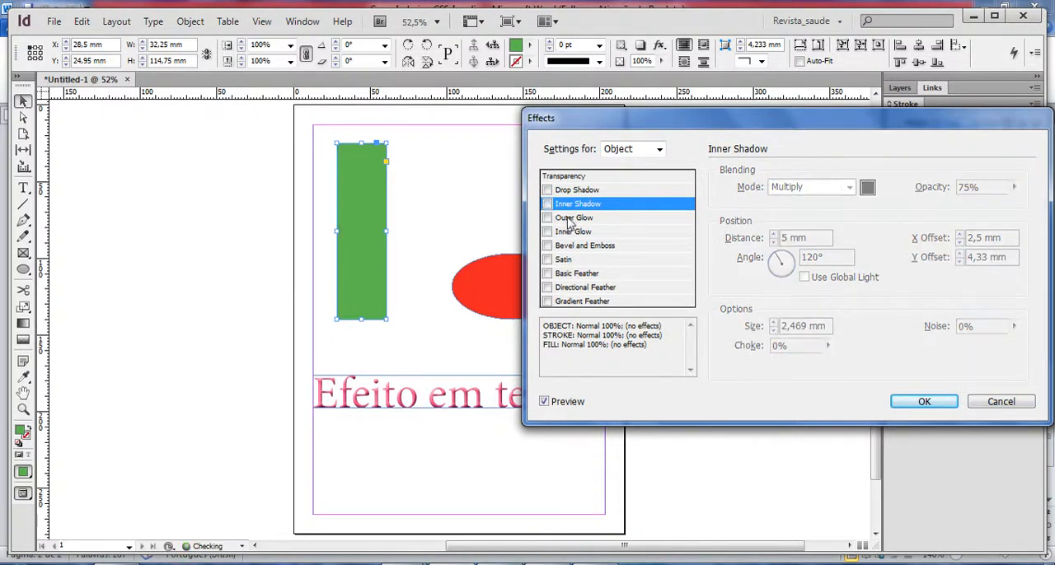
{"action": "left_click", "coordinate": [567, 218]}
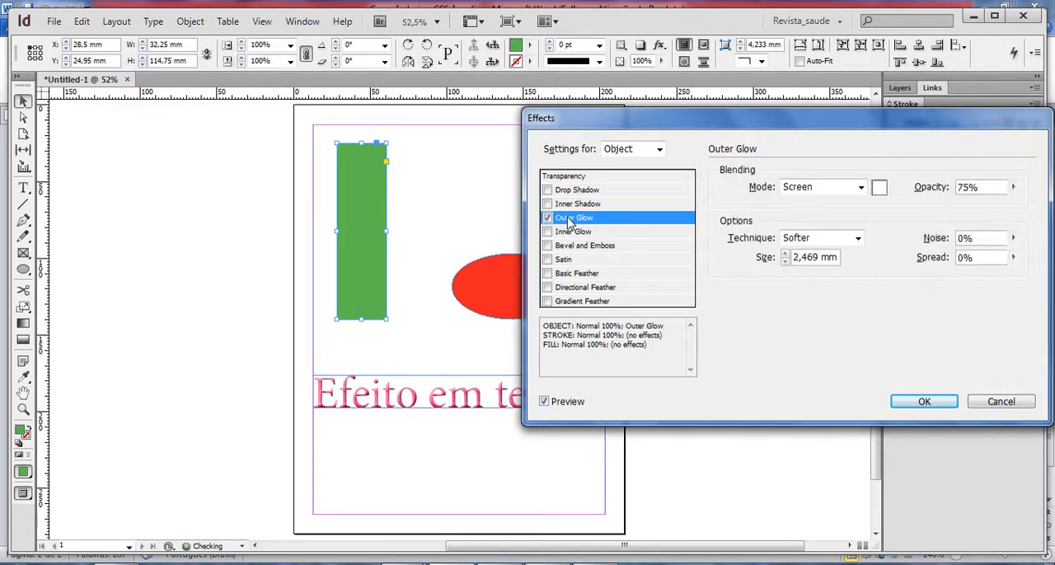
{"action": "left_click", "coordinate": [879, 189]}
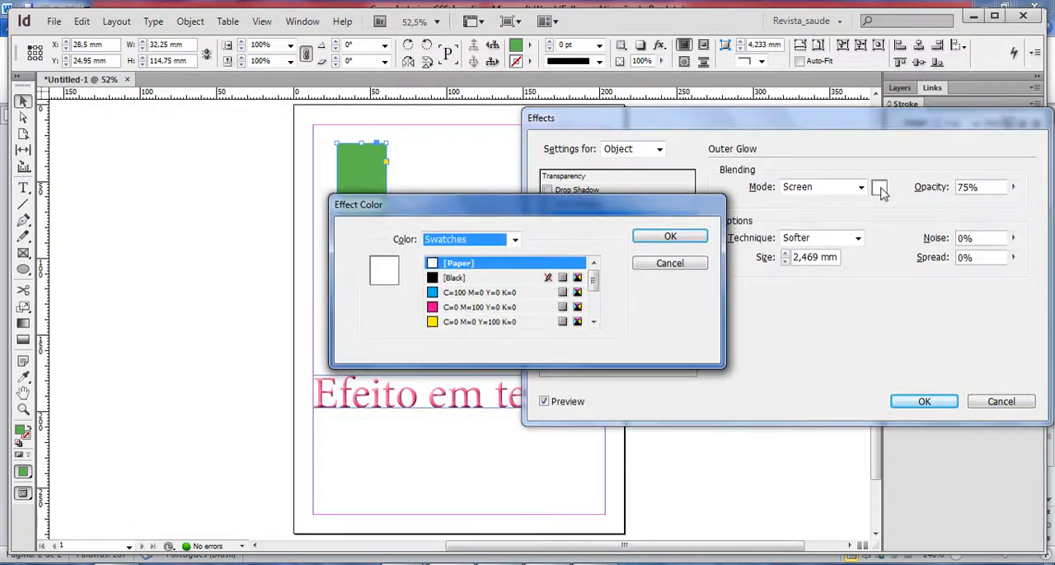
{"action": "left_click", "coordinate": [437, 309]}
{"action": "left_click", "coordinate": [667, 239]}
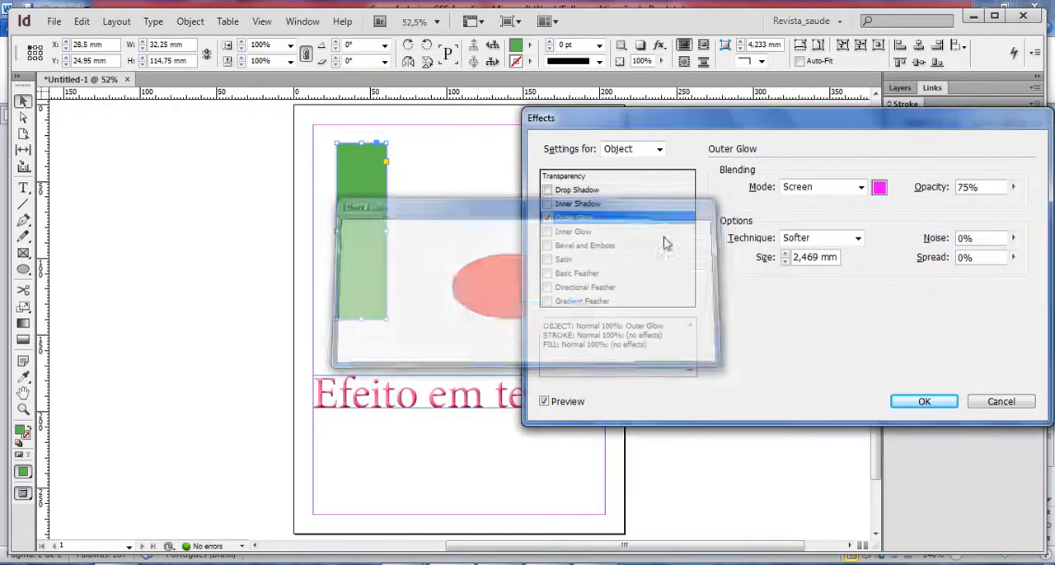
Increase the outer glow's size to 13 mm.
{"action": "left_click", "coordinate": [786, 254]}
{"action": "left_click", "coordinate": [786, 253]}
{"action": "left_click", "coordinate": [786, 254]}
{"action": "left_click", "coordinate": [786, 254]}
{"action": "left_click", "coordinate": [786, 254]}
{"action": "left_click", "coordinate": [787, 254]}
{"action": "left_click", "coordinate": [786, 254]}
{"action": "left_click", "coordinate": [786, 254]}
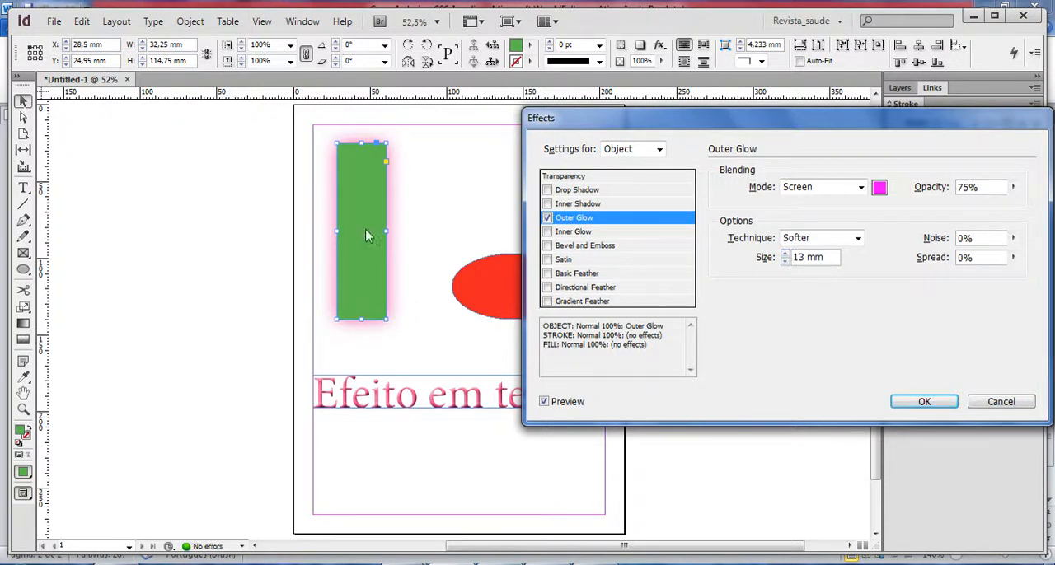
Replace the rectangle's outer glow with an inner glow 5 mm in size.
{"action": "left_click", "coordinate": [547, 217]}
{"action": "left_click", "coordinate": [548, 232]}
{"action": "left_click", "coordinate": [570, 233]}
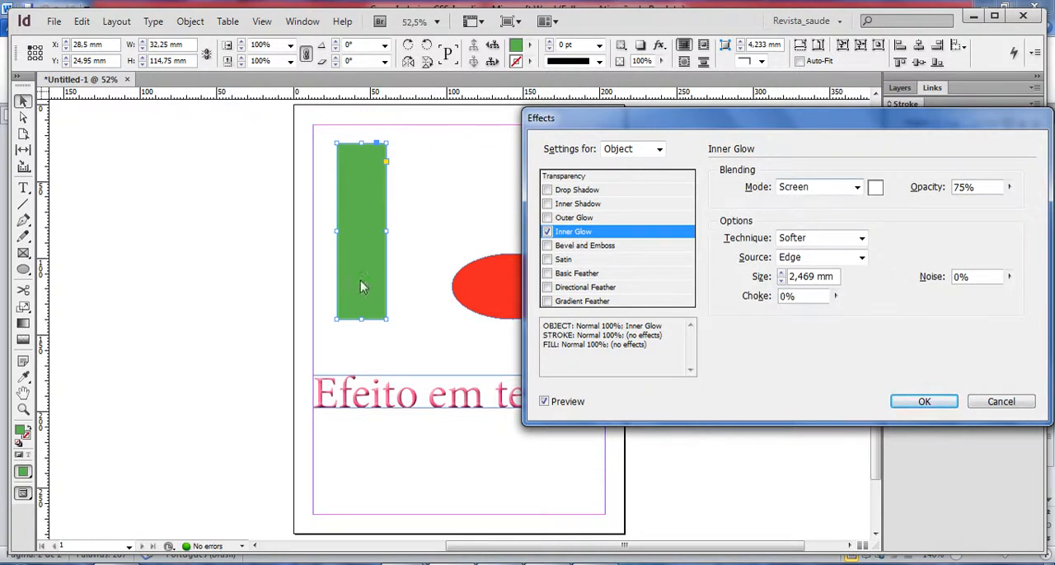
{"action": "left_click", "coordinate": [781, 273]}
{"action": "left_click", "coordinate": [781, 273]}
{"action": "left_click", "coordinate": [781, 273]}
Colour the inner glow with the magenta swatch C=0 M=100 Y=0 K=0 and set its size to 13 mm.
{"action": "left_click", "coordinate": [875, 188]}
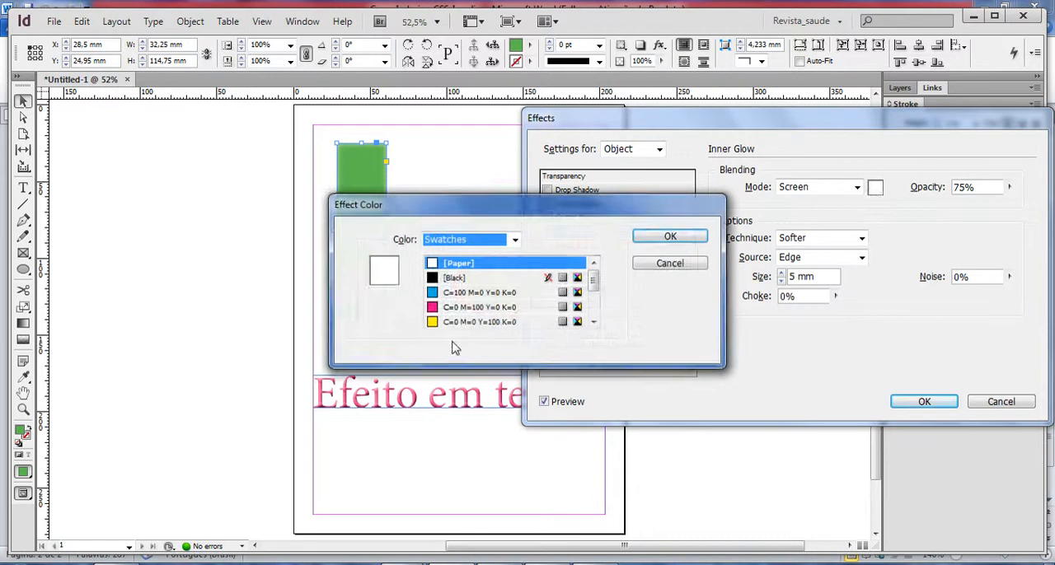
{"action": "left_click", "coordinate": [462, 307]}
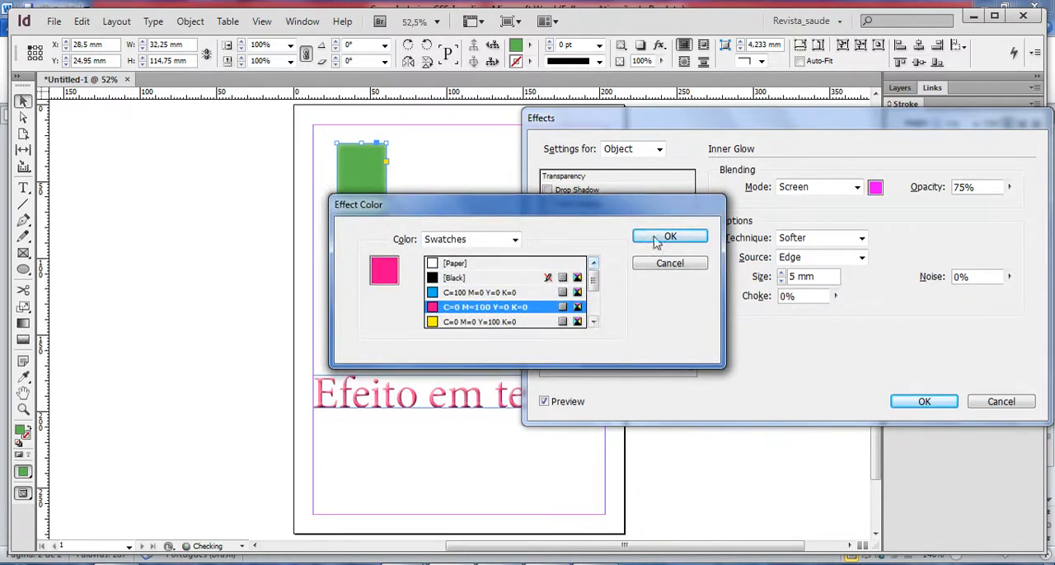
{"action": "left_click", "coordinate": [670, 237]}
{"action": "left_click", "coordinate": [781, 273]}
{"action": "left_click", "coordinate": [781, 272]}
{"action": "left_click", "coordinate": [781, 272]}
{"action": "left_click", "coordinate": [782, 273]}
{"action": "left_click", "coordinate": [782, 273]}
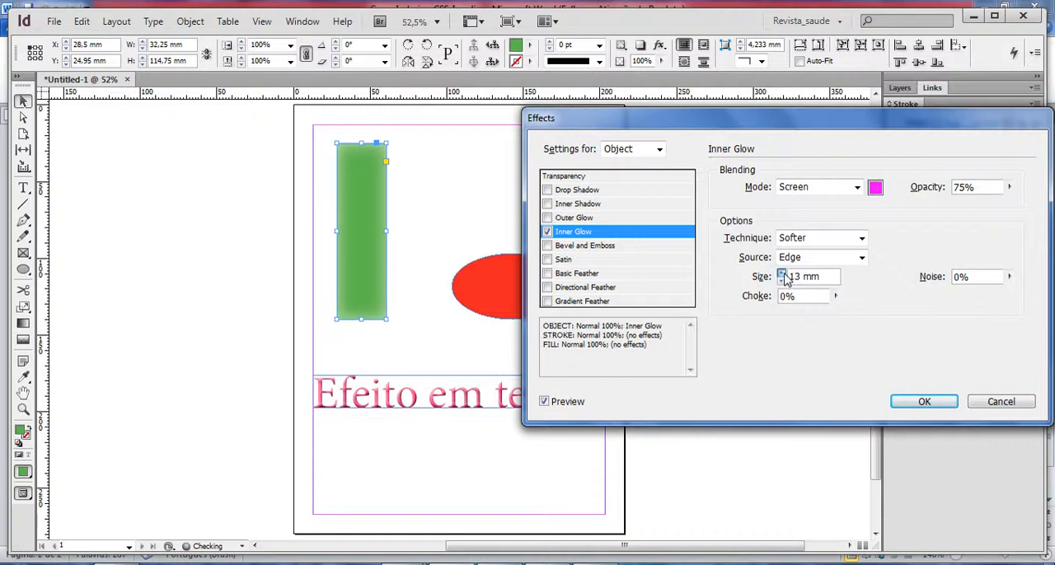
Set the inner glow's technique to Precise and its source to Center.
{"action": "left_click", "coordinate": [820, 257]}
{"action": "left_click", "coordinate": [820, 265]}
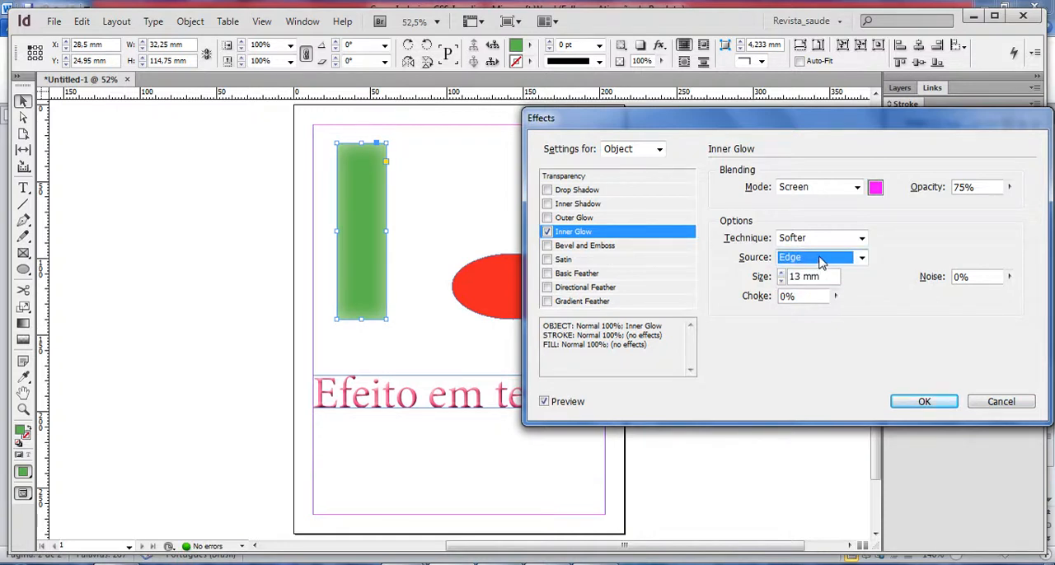
{"action": "left_click", "coordinate": [825, 237]}
{"action": "left_click", "coordinate": [828, 264]}
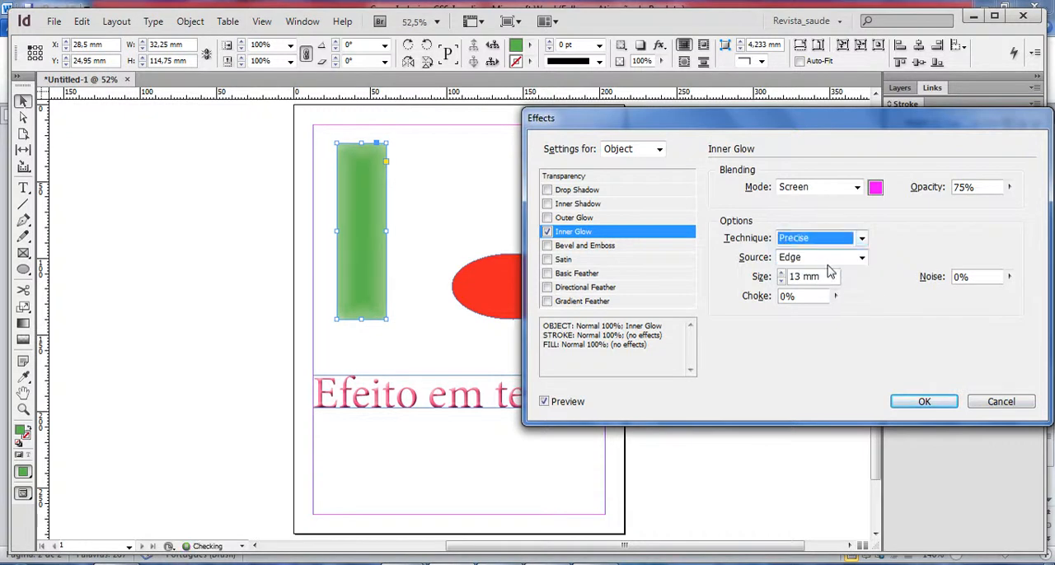
{"action": "left_click", "coordinate": [798, 259]}
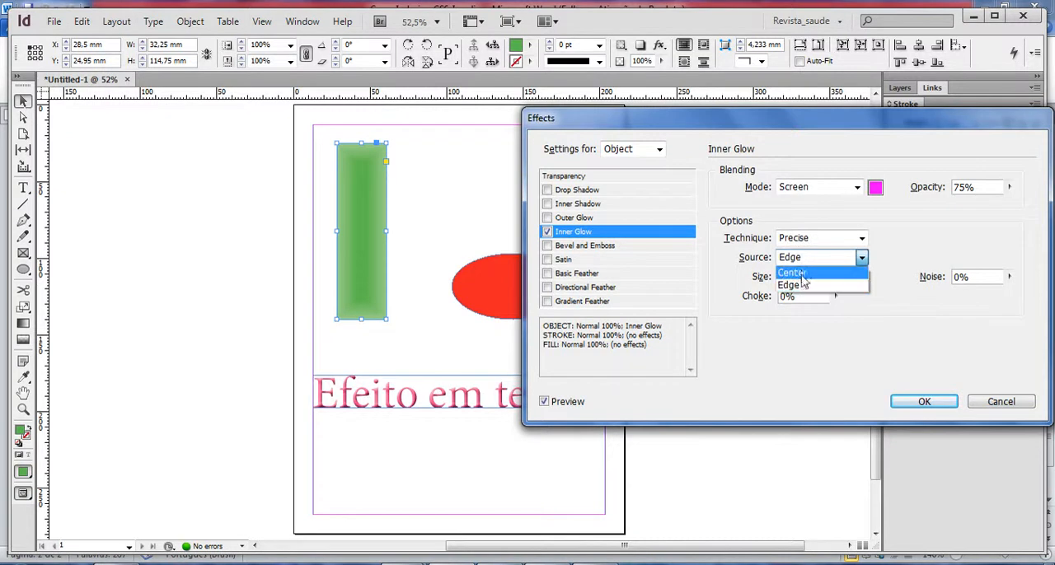
{"action": "left_click", "coordinate": [804, 273]}
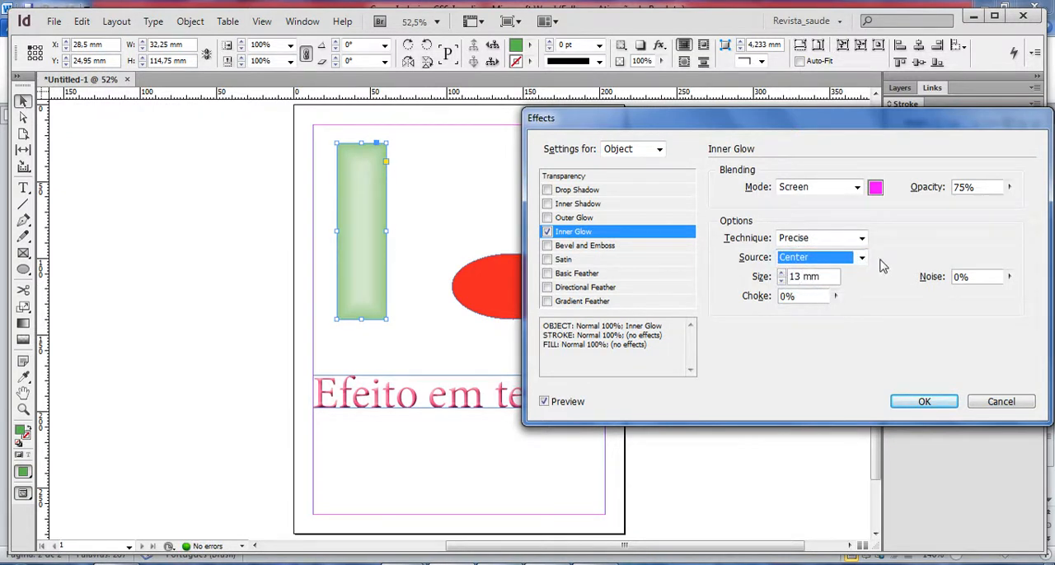
Replace the inner glow with Bevel and Emboss, trying the Outer Bevel and Emboss styles before choosing Pillow Emboss.
{"action": "left_click", "coordinate": [547, 232]}
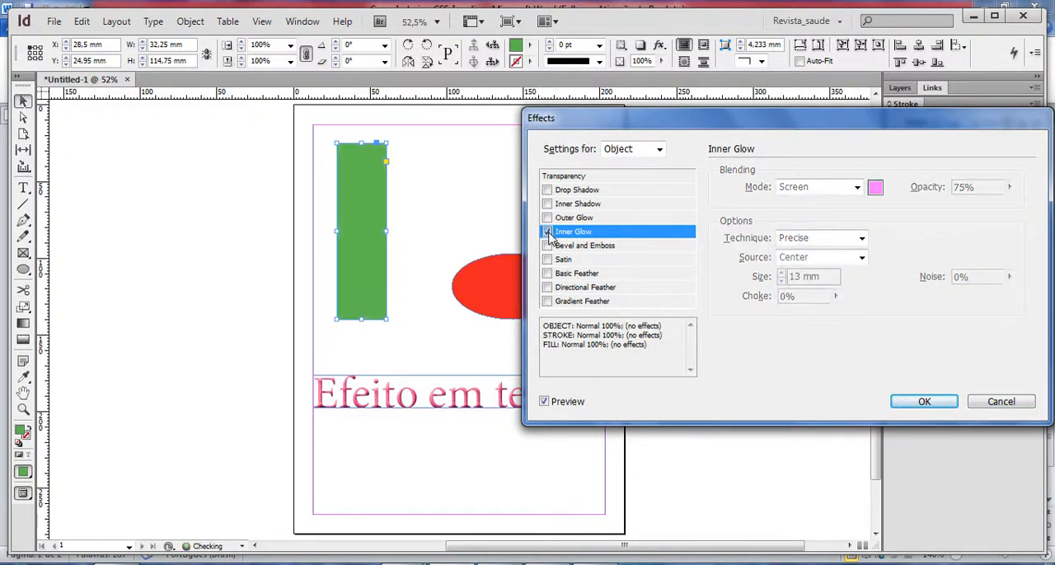
{"action": "left_click", "coordinate": [569, 245]}
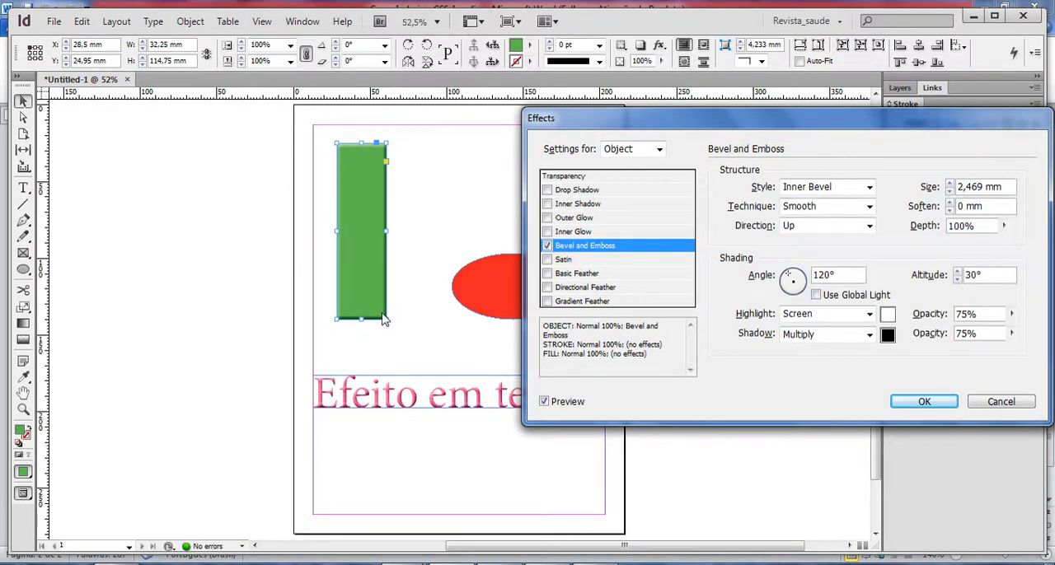
{"action": "left_click", "coordinate": [869, 187]}
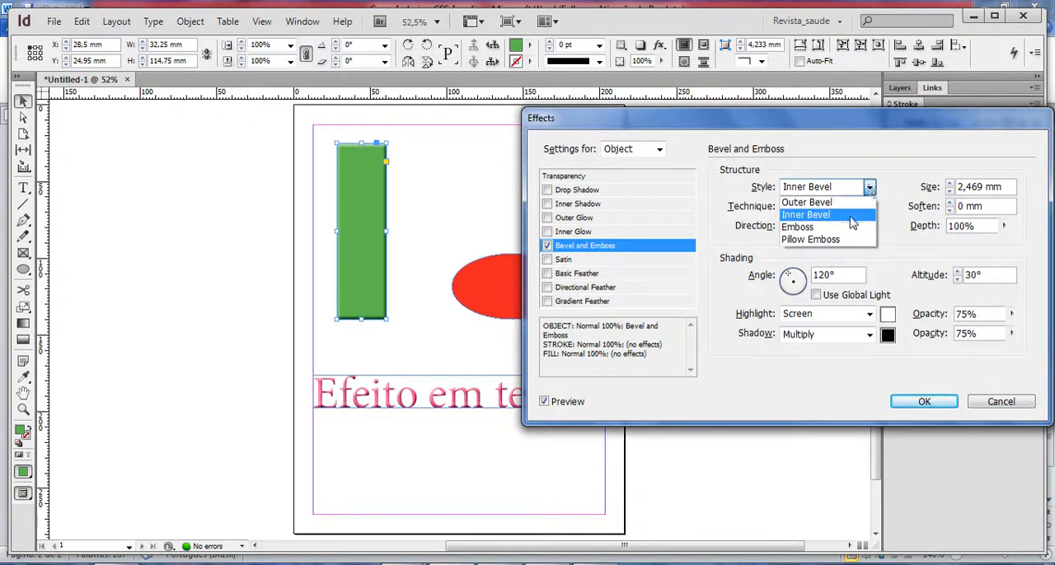
{"action": "left_click", "coordinate": [849, 201]}
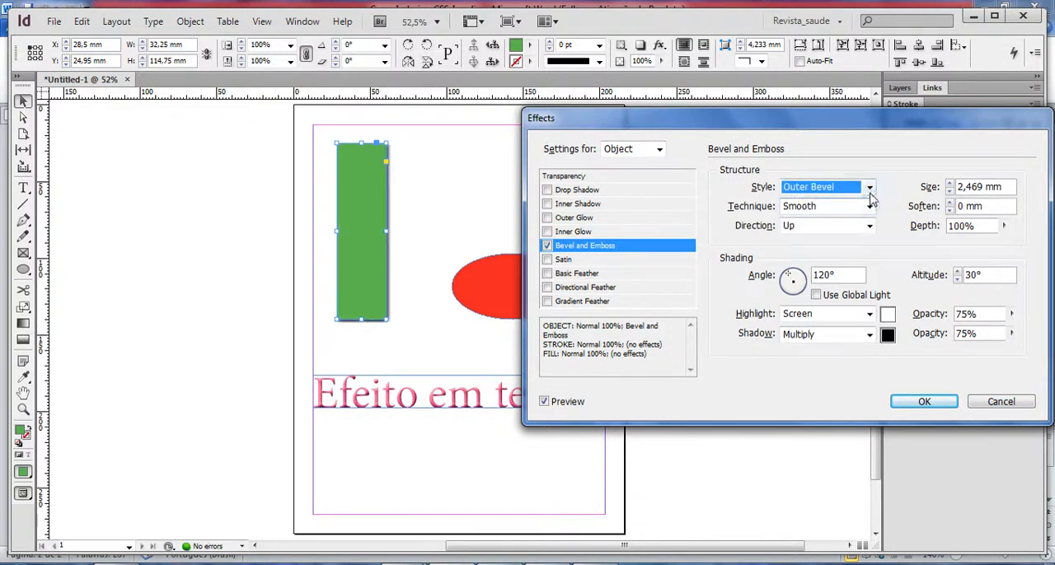
{"action": "left_click", "coordinate": [870, 188]}
{"action": "left_click", "coordinate": [855, 235]}
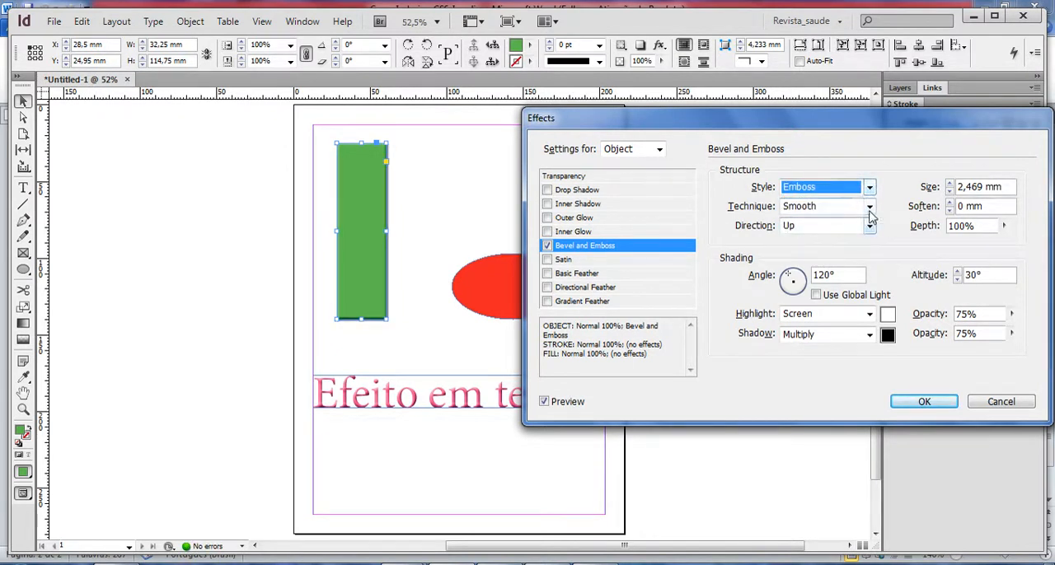
{"action": "left_click", "coordinate": [869, 188]}
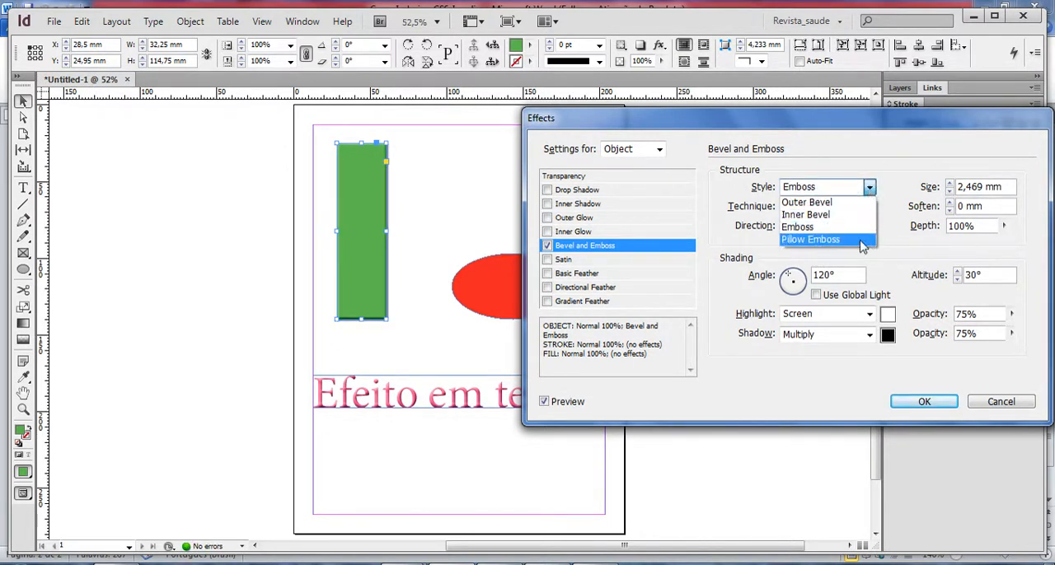
{"action": "left_click", "coordinate": [860, 240]}
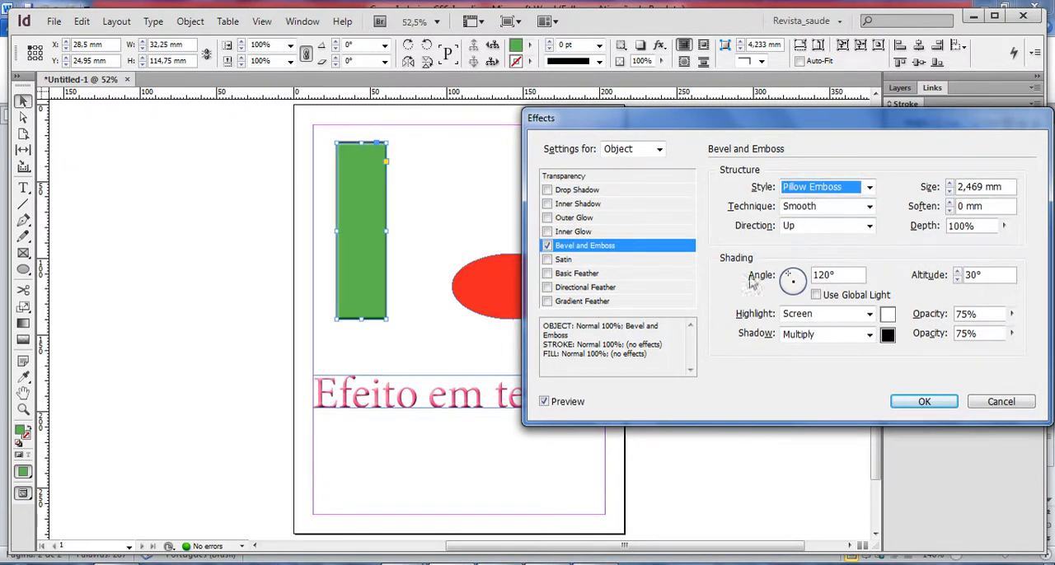
Try a satin effect in place of the bevel and emboss, and swap it for a basic feather.
{"action": "left_click", "coordinate": [547, 246]}
{"action": "left_click", "coordinate": [565, 260]}
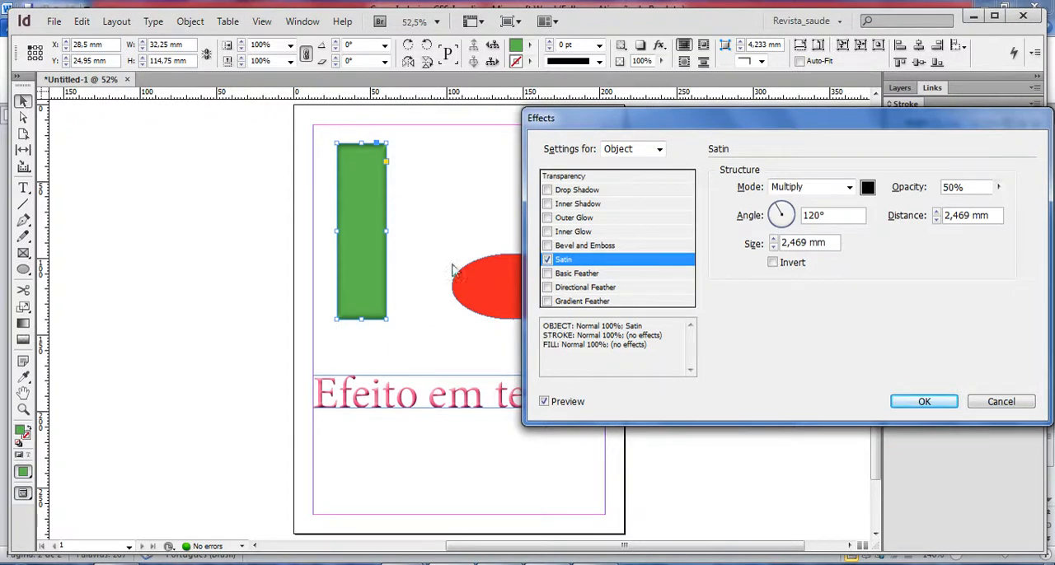
{"action": "left_click", "coordinate": [546, 260]}
{"action": "left_click", "coordinate": [546, 274]}
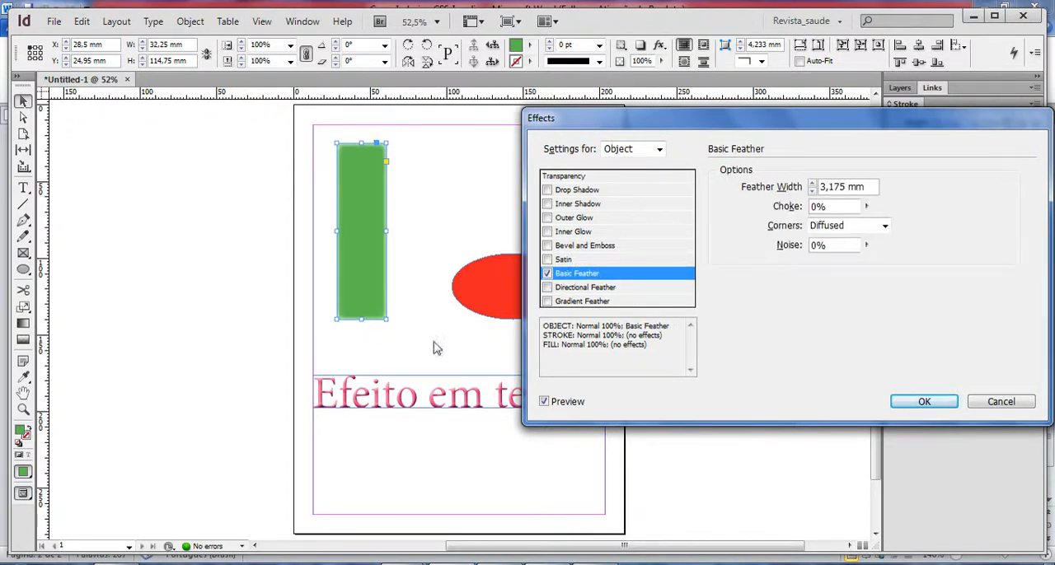
Set the basic feather's width on the green rectangle to 4 mm.
{"action": "left_click", "coordinate": [812, 184]}
{"action": "left_click", "coordinate": [812, 184]}
{"action": "left_click", "coordinate": [812, 184]}
{"action": "left_click", "coordinate": [811, 184]}
{"action": "left_click", "coordinate": [812, 184]}
{"action": "left_click", "coordinate": [811, 190]}
{"action": "left_click", "coordinate": [812, 190]}
{"action": "left_click", "coordinate": [812, 190]}
{"action": "left_click", "coordinate": [812, 190]}
{"action": "left_click", "coordinate": [812, 190]}
{"action": "left_click", "coordinate": [812, 191]}
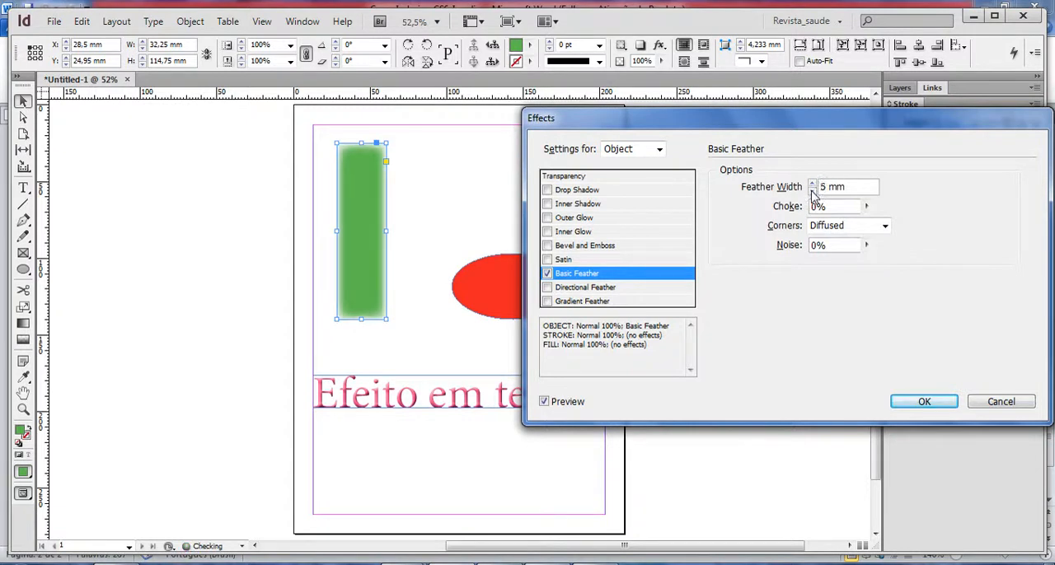
Replace the basic feather with a directional feather 5 mm wide on the rectangle's top and left edges.
{"action": "left_click", "coordinate": [548, 274]}
{"action": "left_click", "coordinate": [562, 287]}
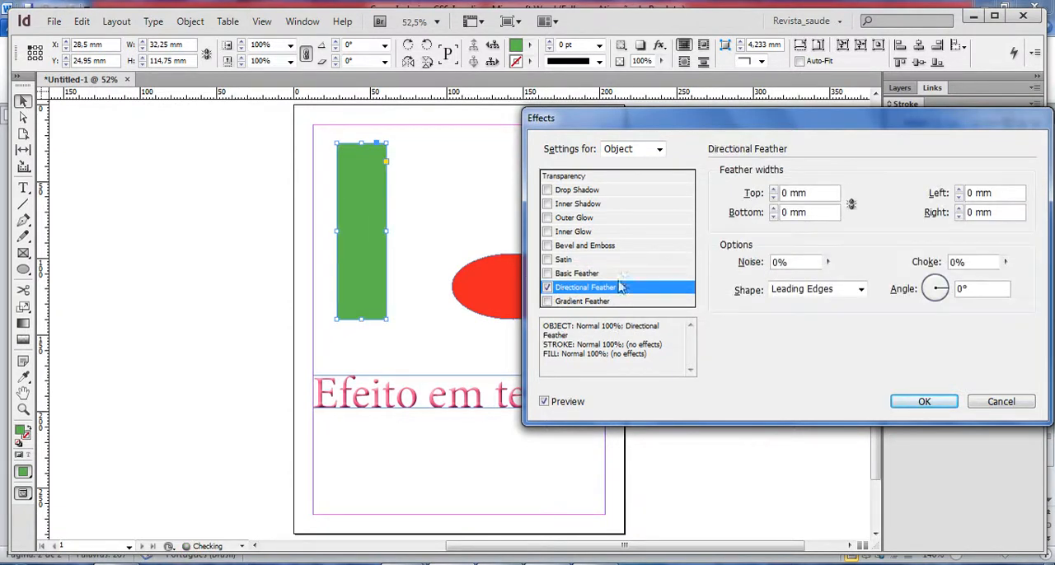
{"action": "left_click", "coordinate": [774, 189]}
{"action": "left_click", "coordinate": [774, 188]}
{"action": "left_click", "coordinate": [774, 189]}
{"action": "left_click", "coordinate": [774, 189]}
{"action": "left_click", "coordinate": [773, 188]}
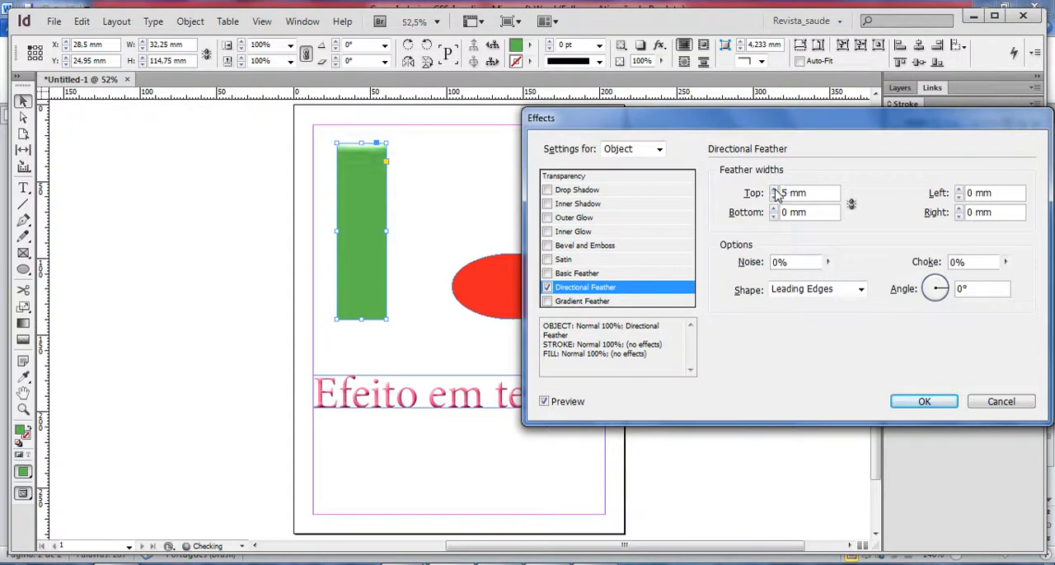
{"action": "left_click", "coordinate": [960, 188]}
{"action": "left_click", "coordinate": [959, 188]}
{"action": "left_click", "coordinate": [960, 189]}
{"action": "left_click", "coordinate": [959, 189]}
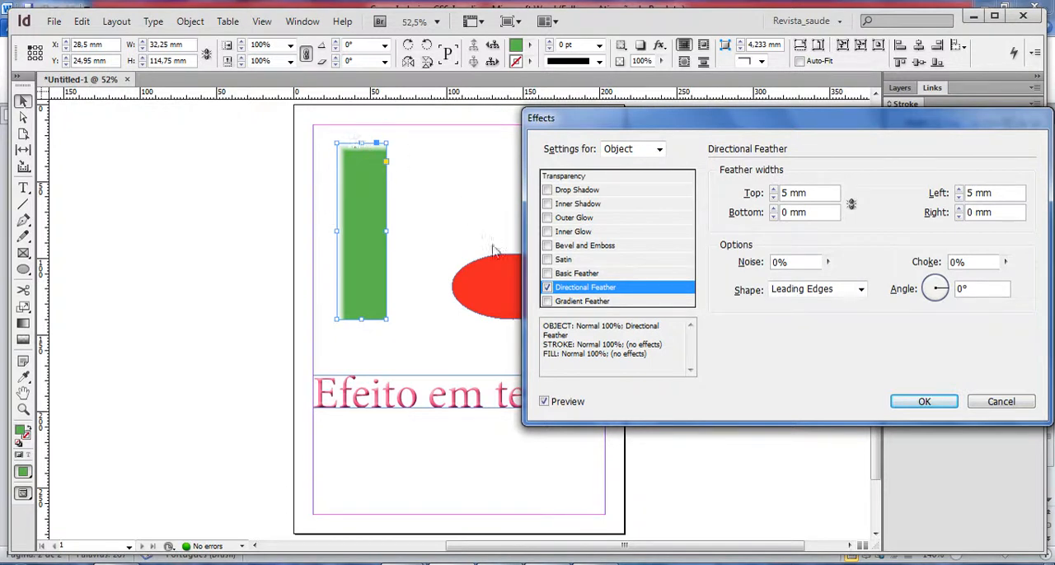
Replace the directional feather with a linear gradient feather and discard all the effect changes on the rectangle.
{"action": "left_click", "coordinate": [549, 287]}
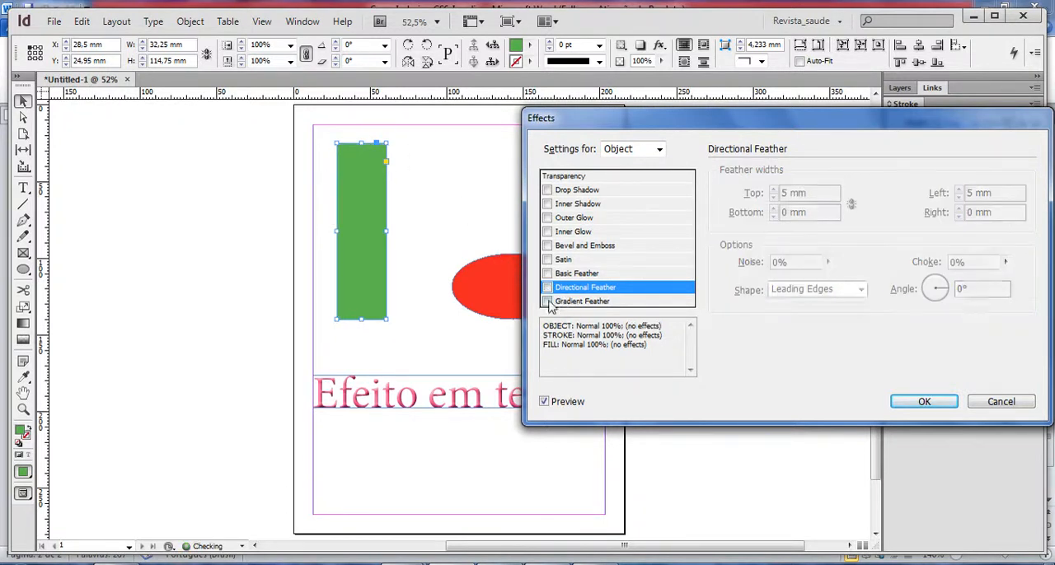
{"action": "left_click", "coordinate": [547, 301]}
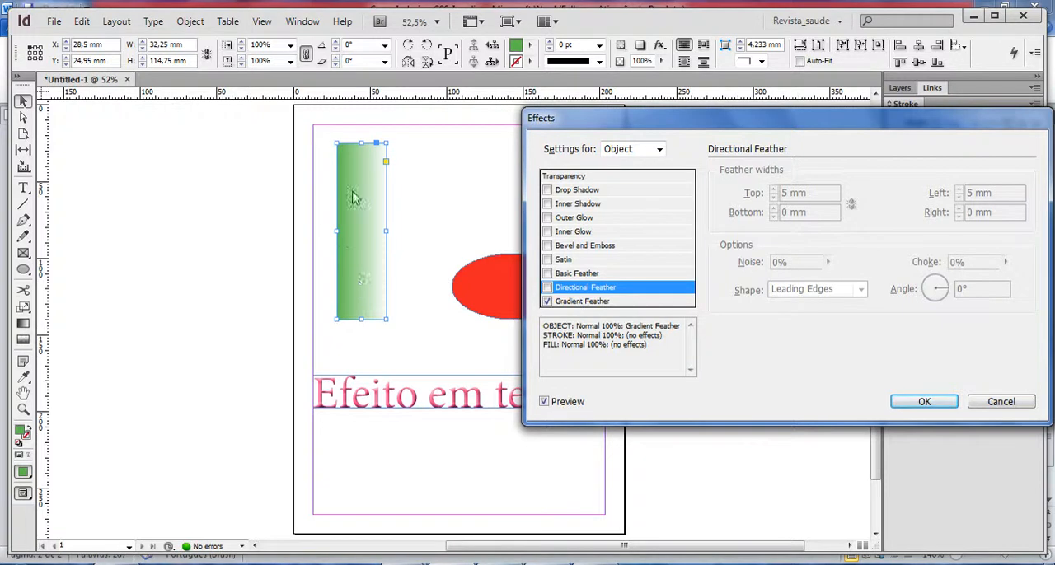
{"action": "left_click", "coordinate": [569, 302]}
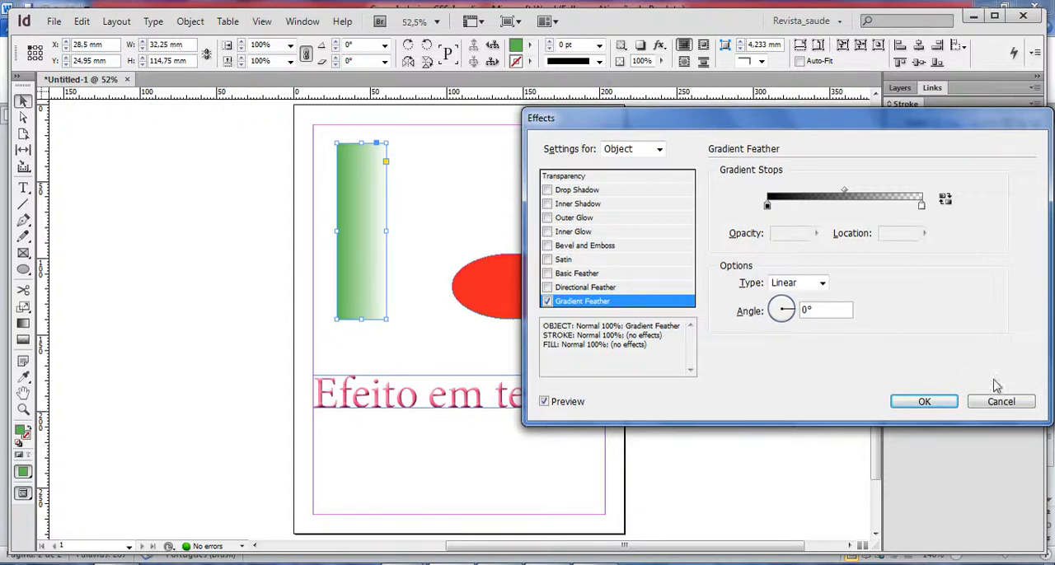
{"action": "left_click", "coordinate": [1001, 403]}
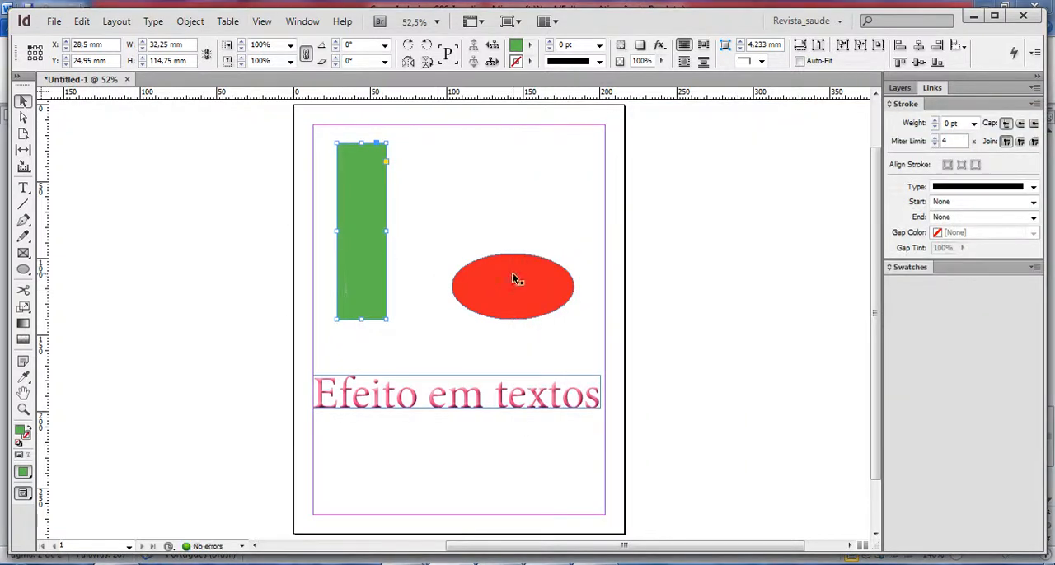
With the "Efeito em textos" frame selected and preview enabled, set the global light to a 102° angle and 0° altitude.
{"action": "left_click", "coordinate": [510, 283]}
{"action": "left_click", "coordinate": [471, 398]}
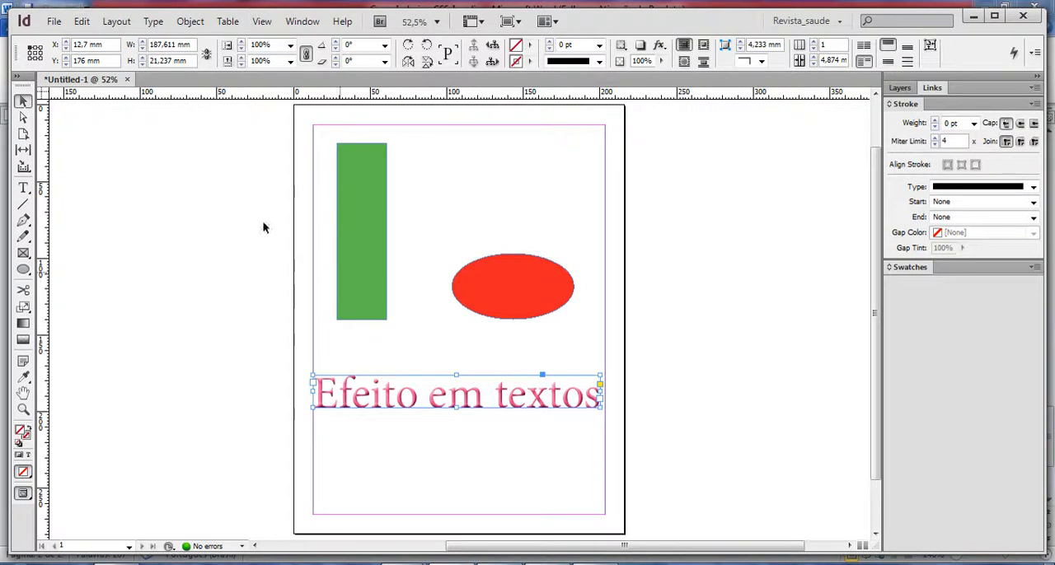
{"action": "left_click", "coordinate": [190, 21]}
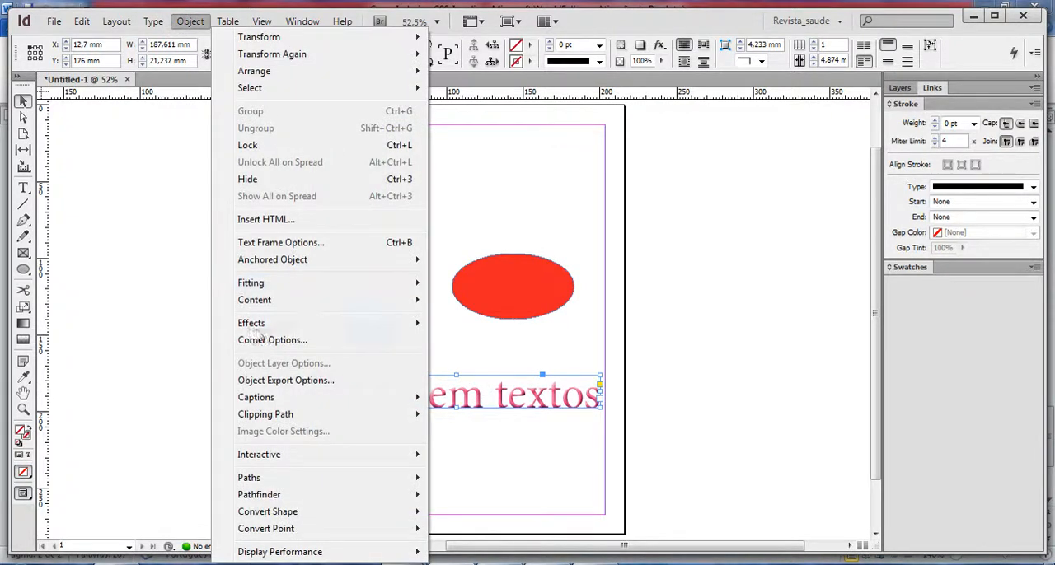
{"action": "mouse_move", "coordinate": [262, 329]}
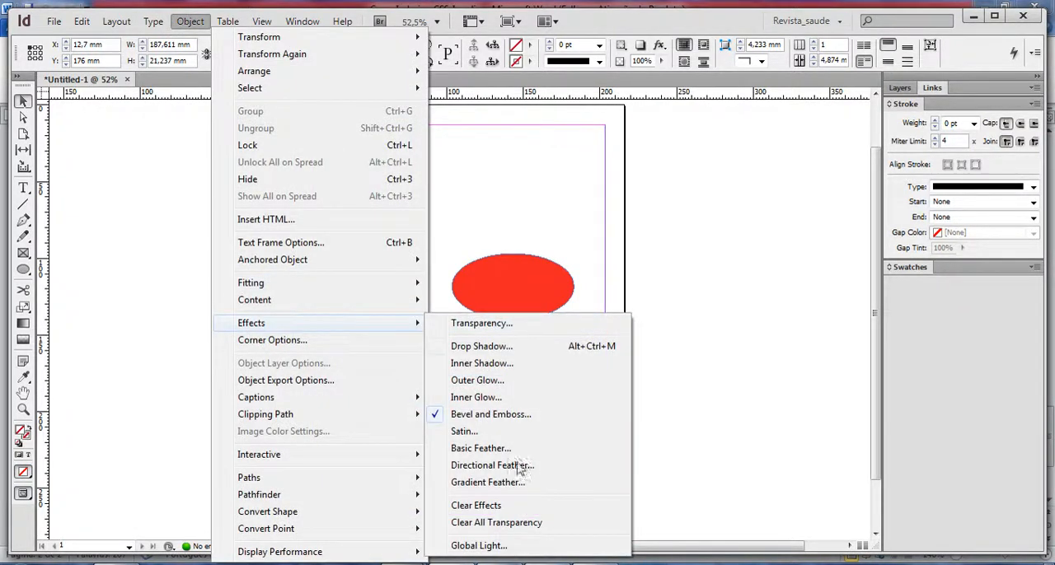
{"action": "left_click", "coordinate": [515, 546]}
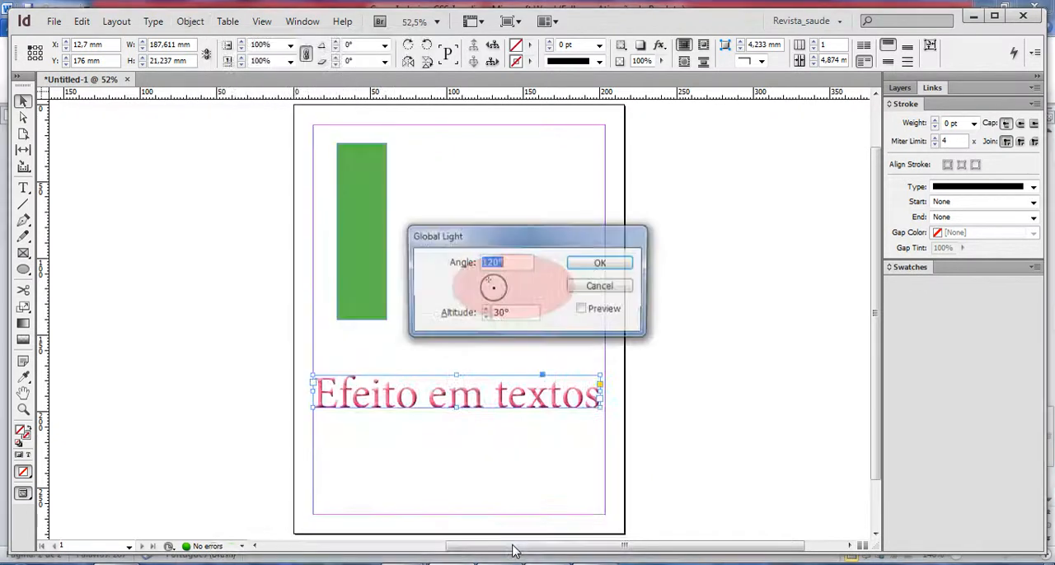
{"action": "left_click_drag", "start_coordinate": [534, 245], "coordinate": [696, 190]}
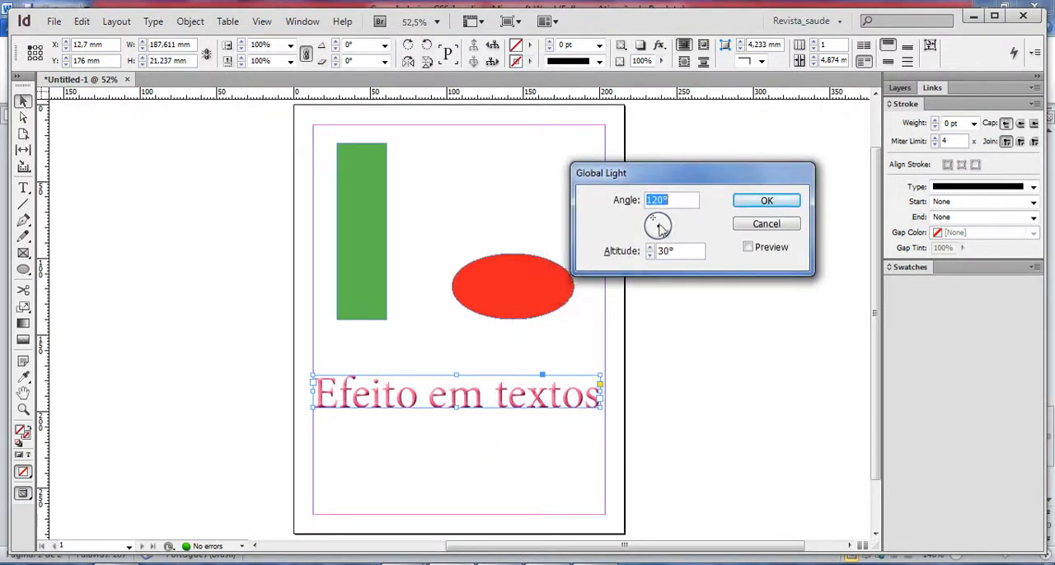
{"action": "left_click", "coordinate": [747, 247]}
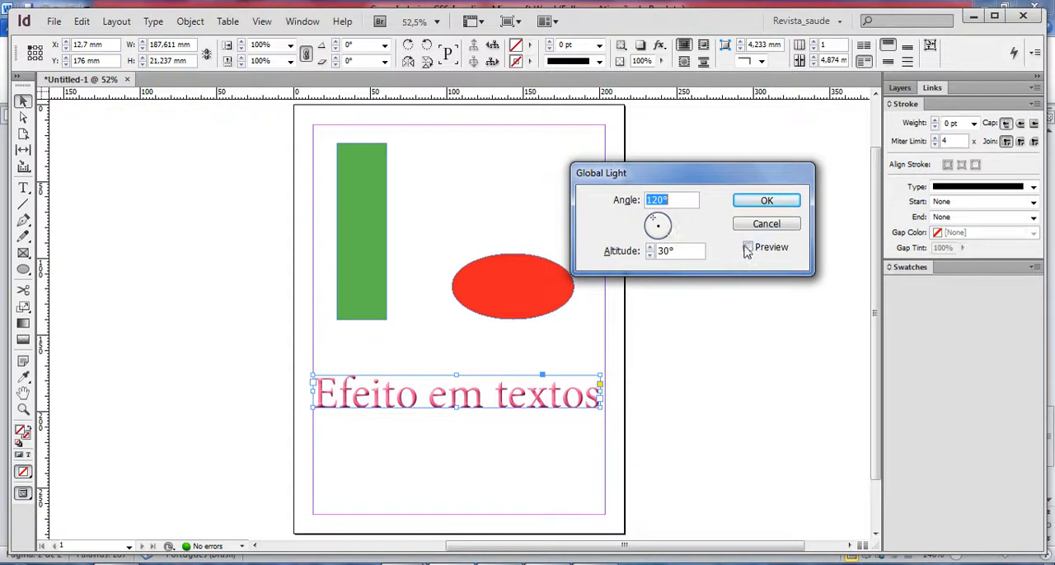
{"action": "left_click", "coordinate": [651, 247]}
{"action": "left_click", "coordinate": [650, 247]}
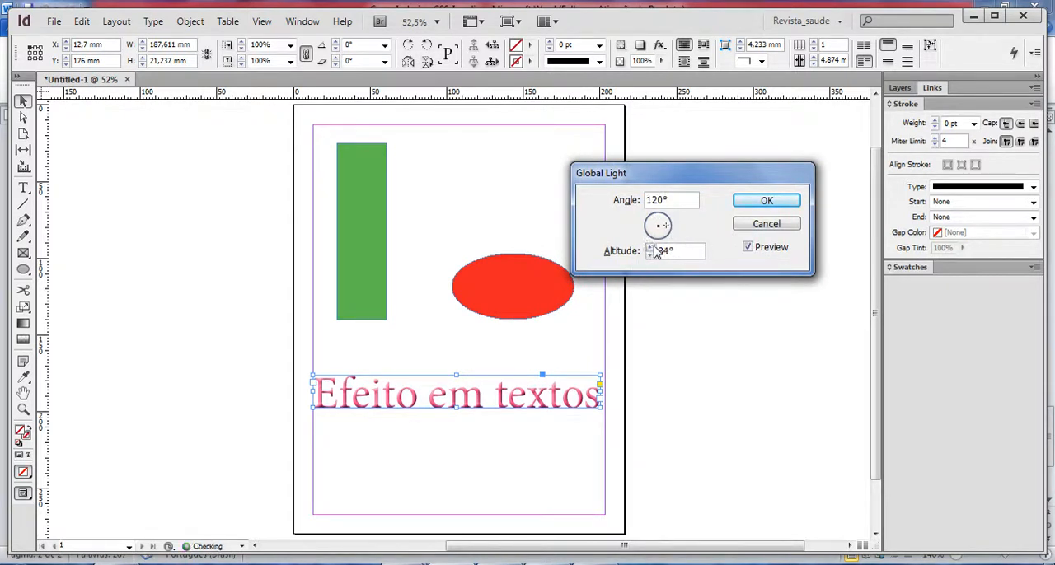
{"action": "left_click", "coordinate": [656, 213]}
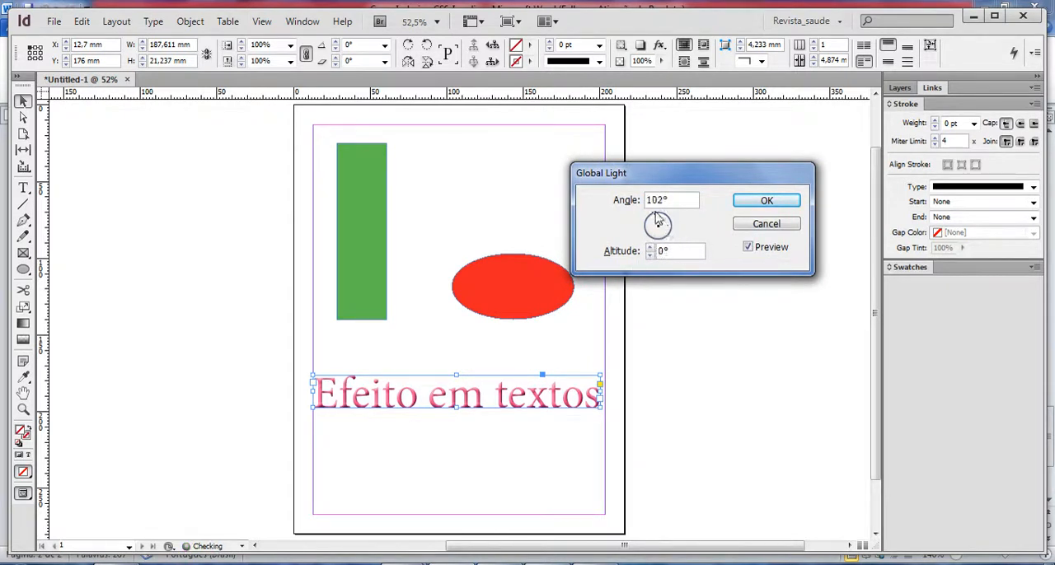
{"action": "left_click", "coordinate": [766, 203]}
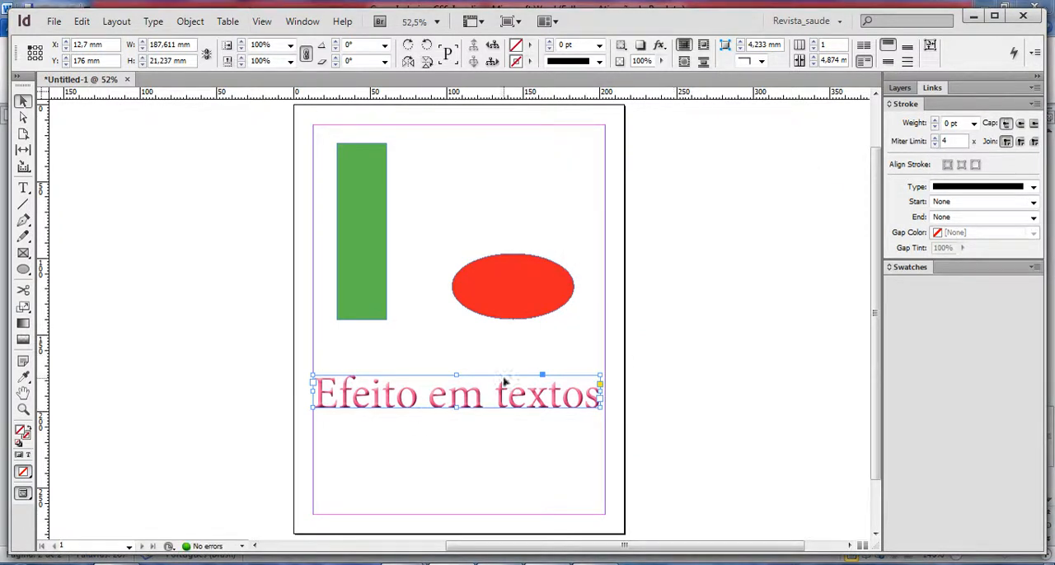